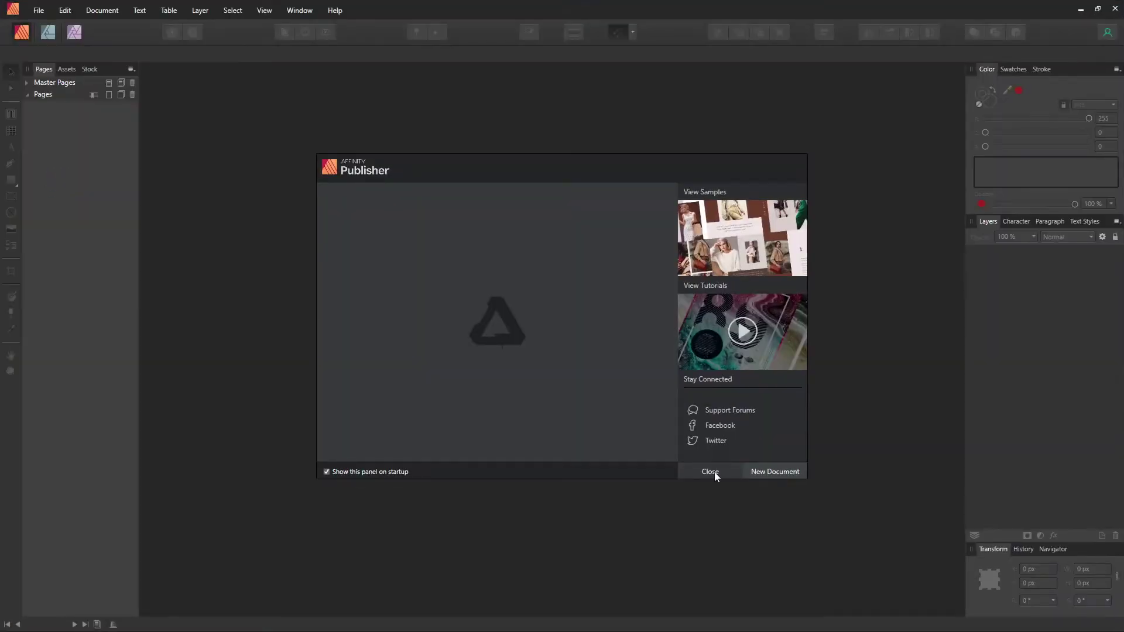
# - Open PAPERBACK_7.000x10.000_200_BW_WHITE_en_US.pdf as an editable cover spread with default PDF options
pyautogui.click(710, 472)
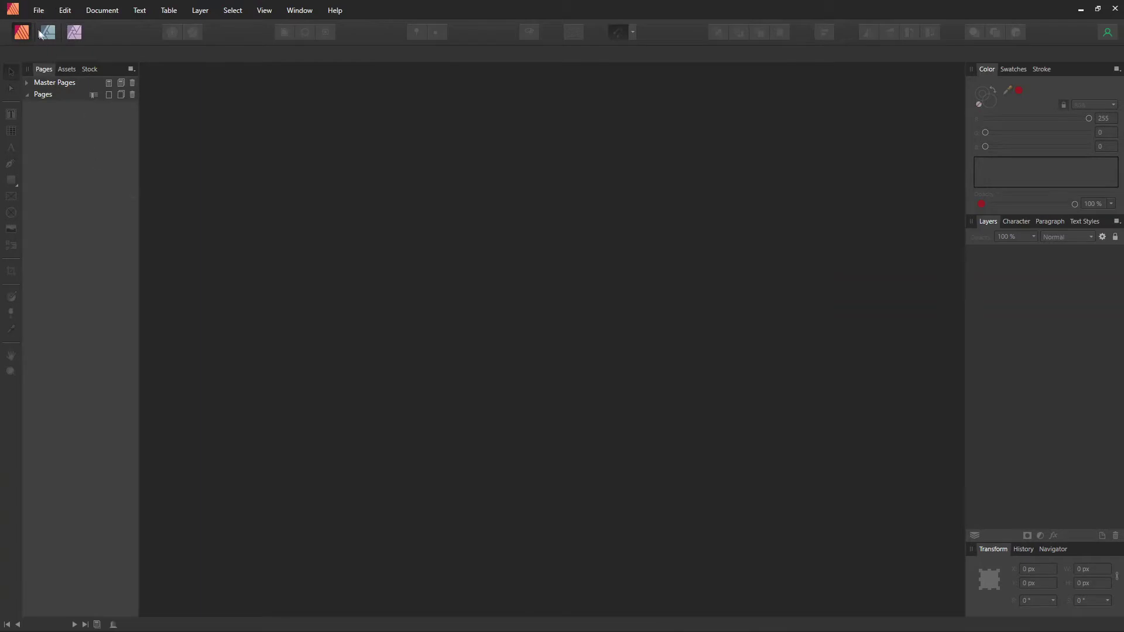
pyautogui.click(38, 11)
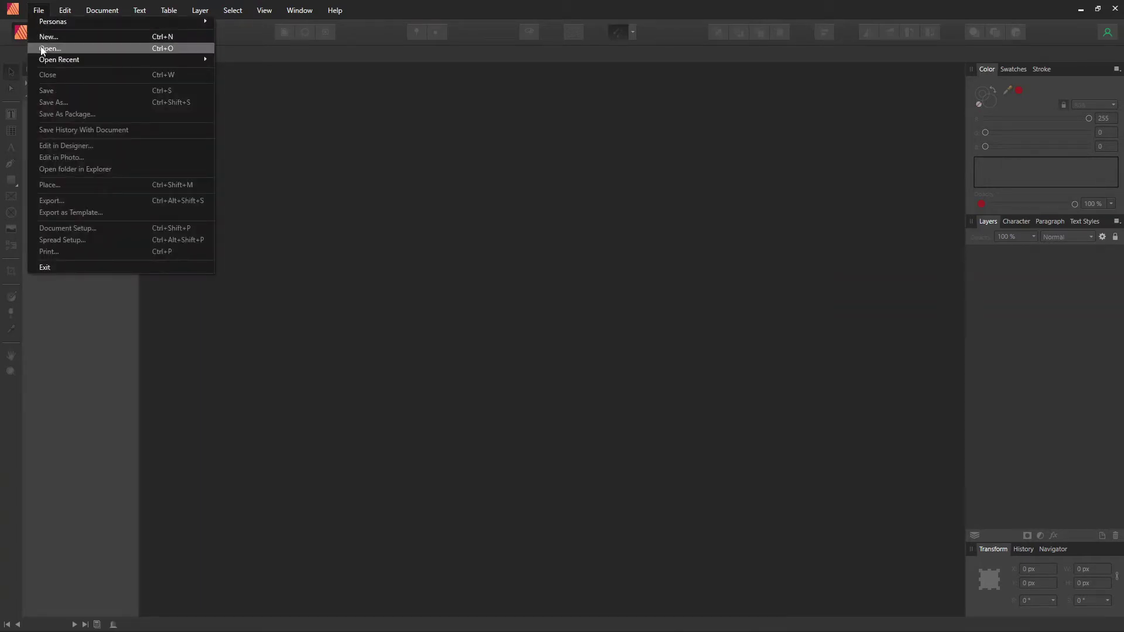
pyautogui.moveTo(46, 62)
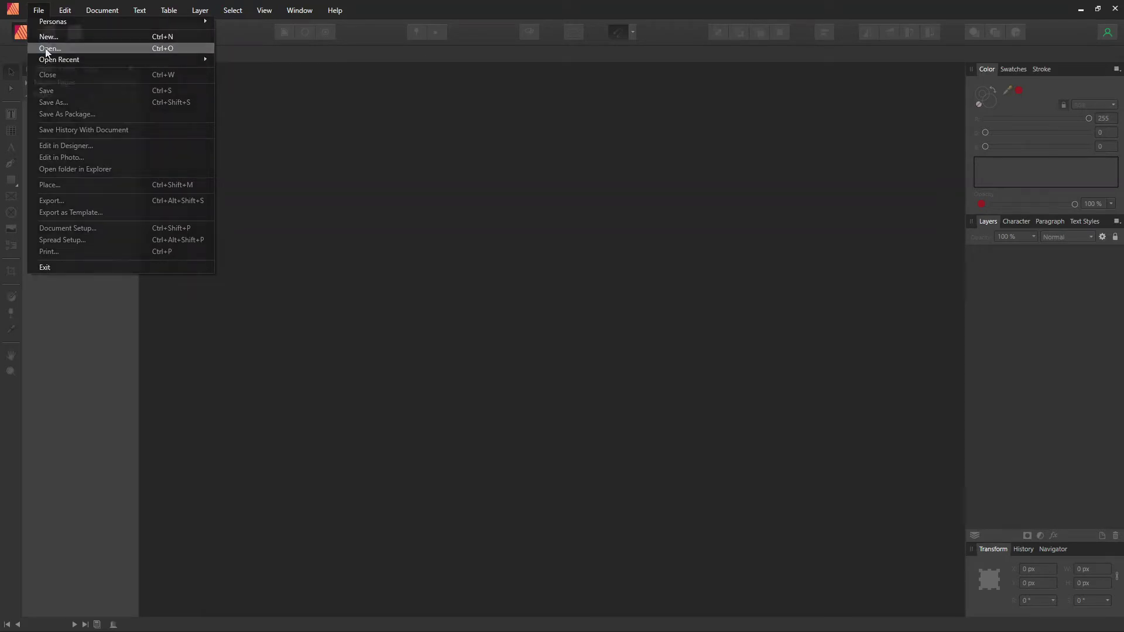
pyautogui.click(48, 49)
pyautogui.click(136, 140)
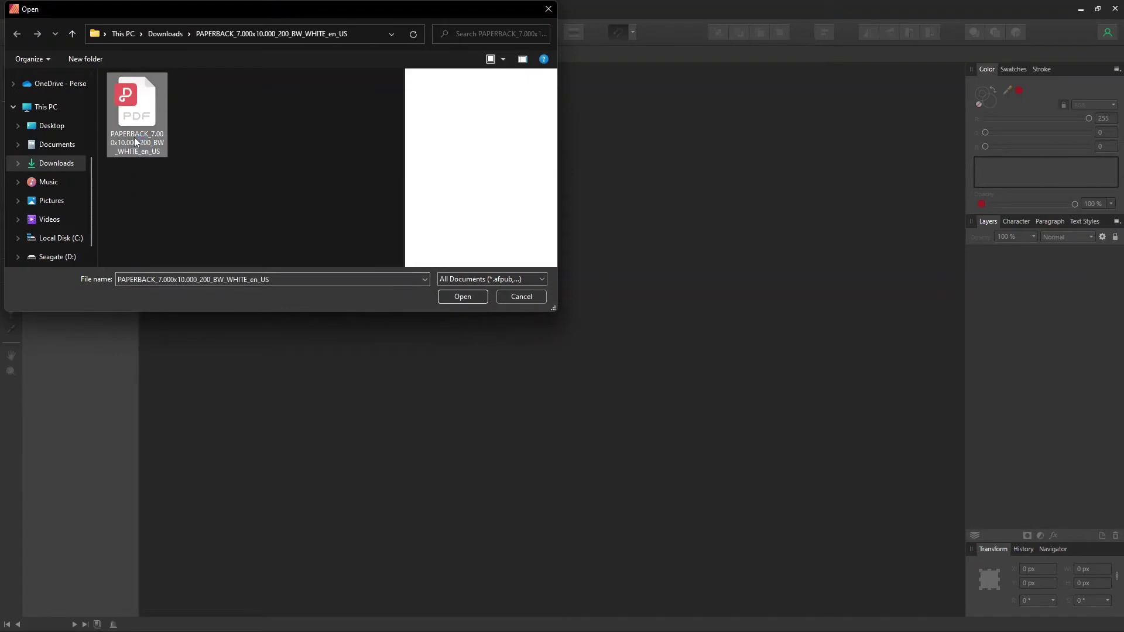
pyautogui.click(462, 296)
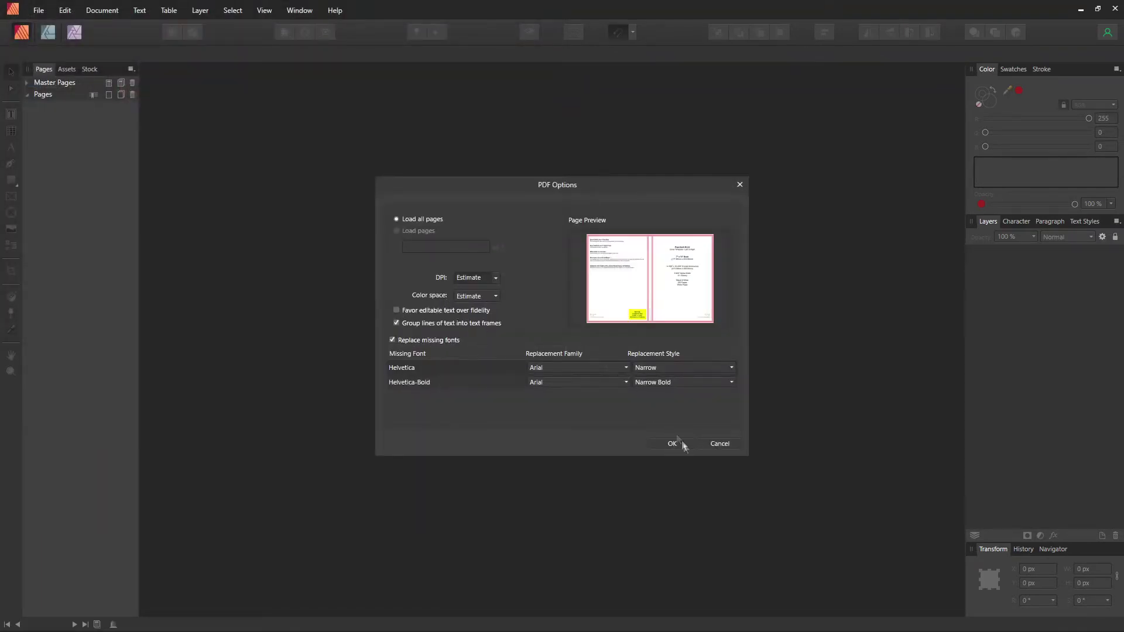
pyautogui.click(675, 444)
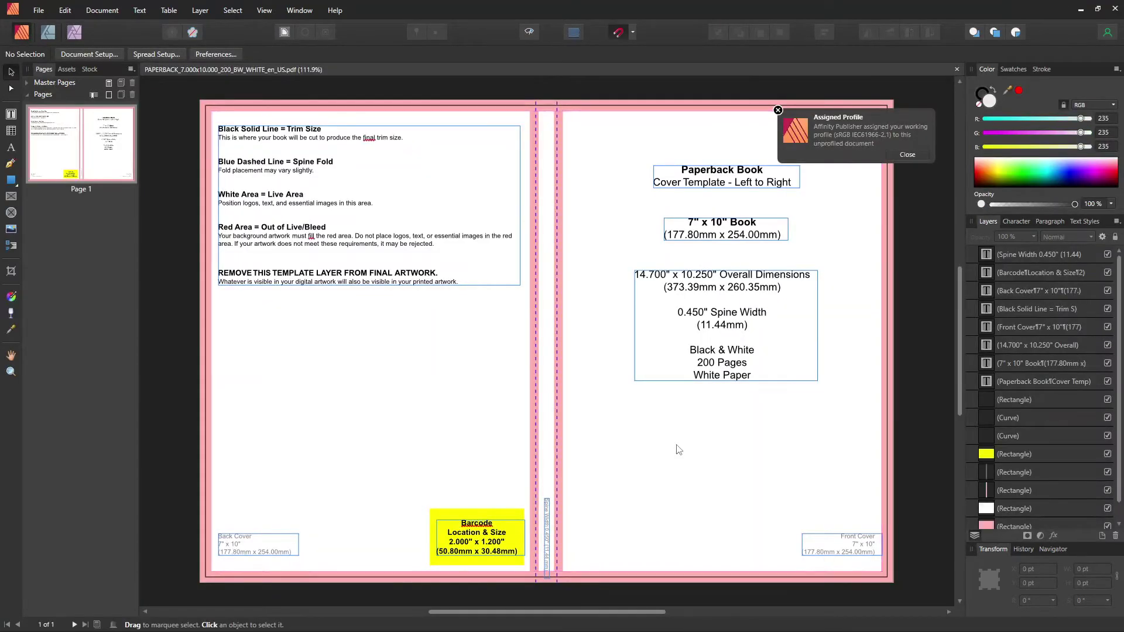
pyautogui.click(921, 156)
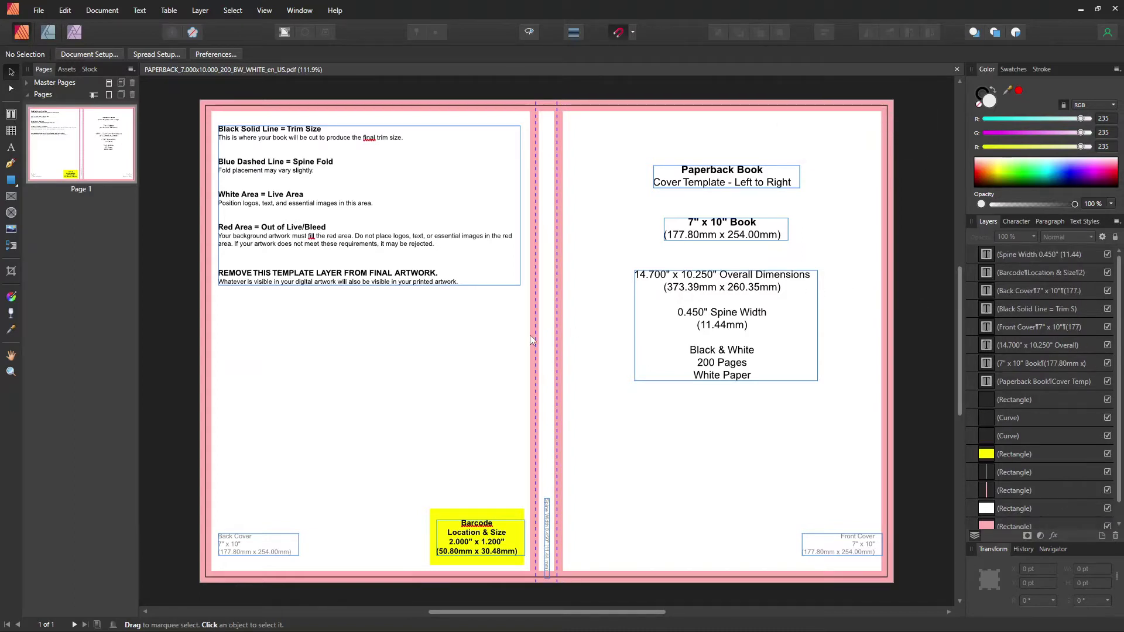
pyautogui.click(38, 13)
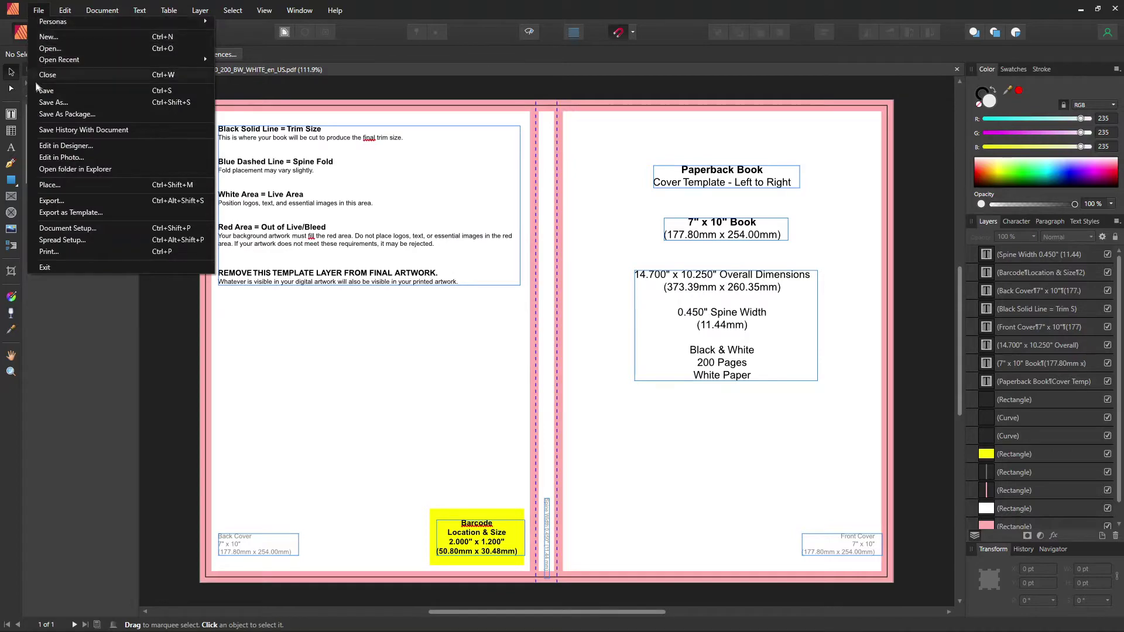
# - Place gaspar-zaldo-0gWyl0yYkvs-unsplash.jpg onto the spread and zoom out to 25%
pyautogui.click(69, 185)
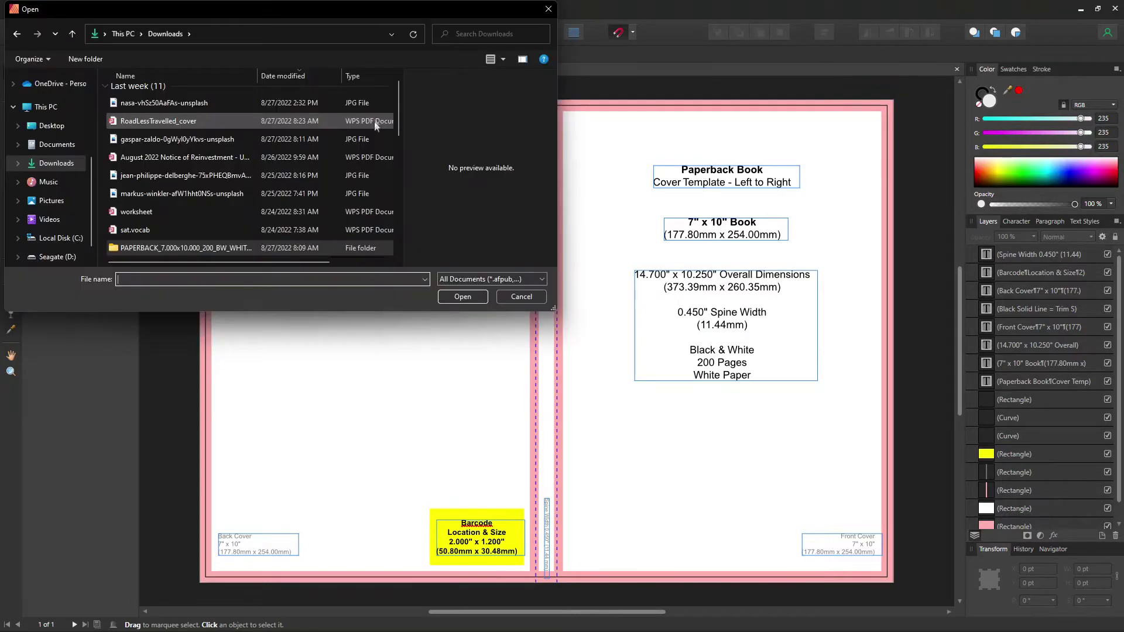
pyautogui.press('Escape')
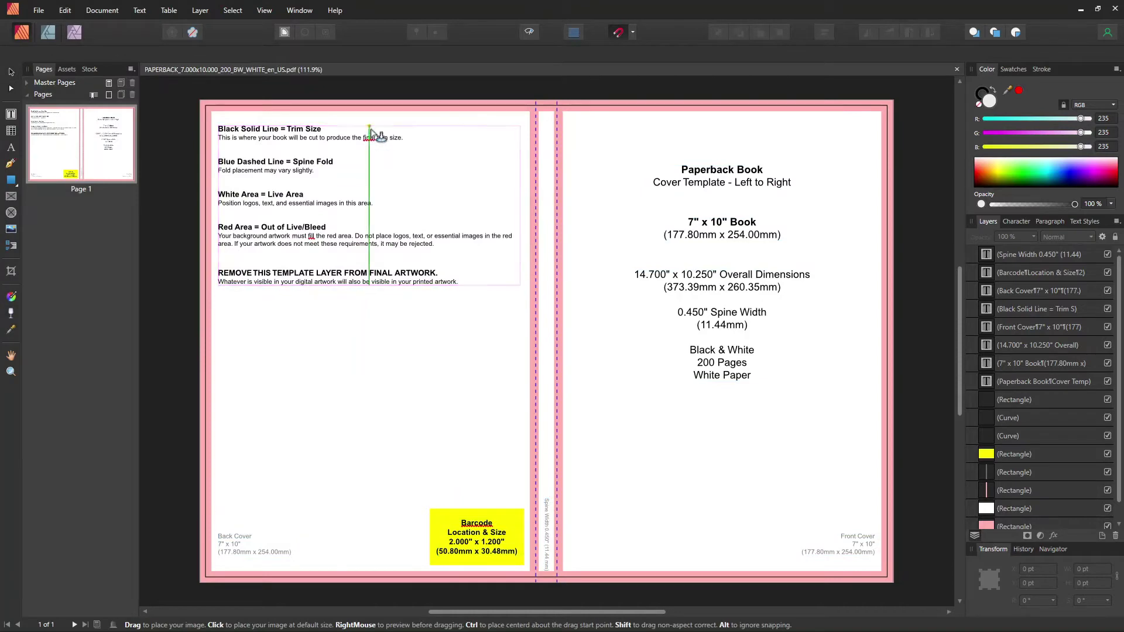
pyautogui.click(545, 332)
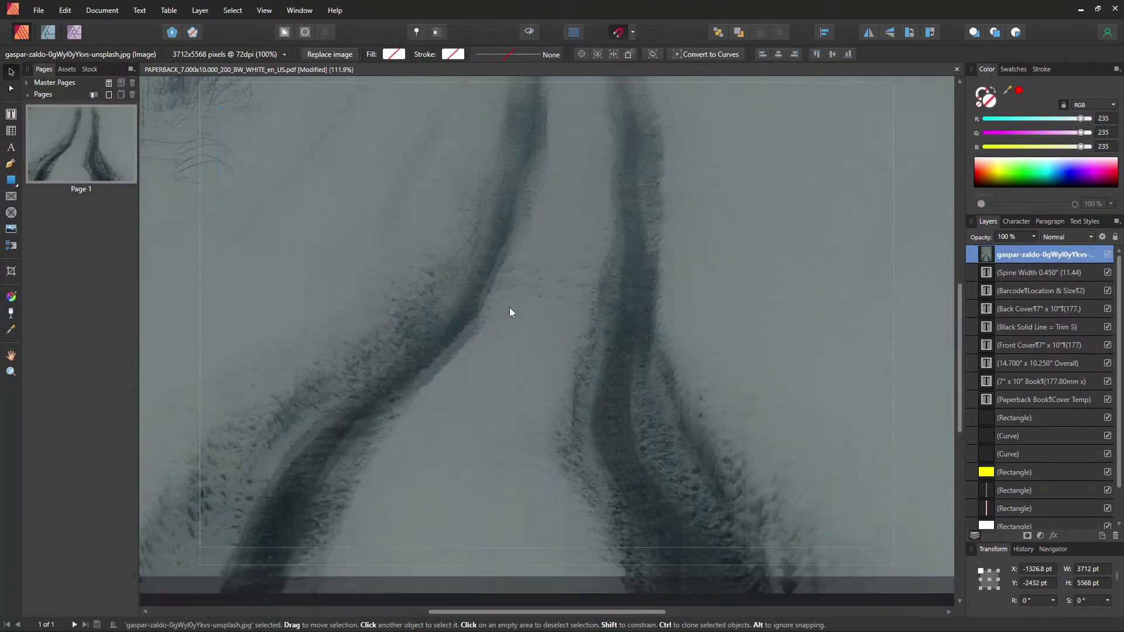
pyautogui.click(10, 372)
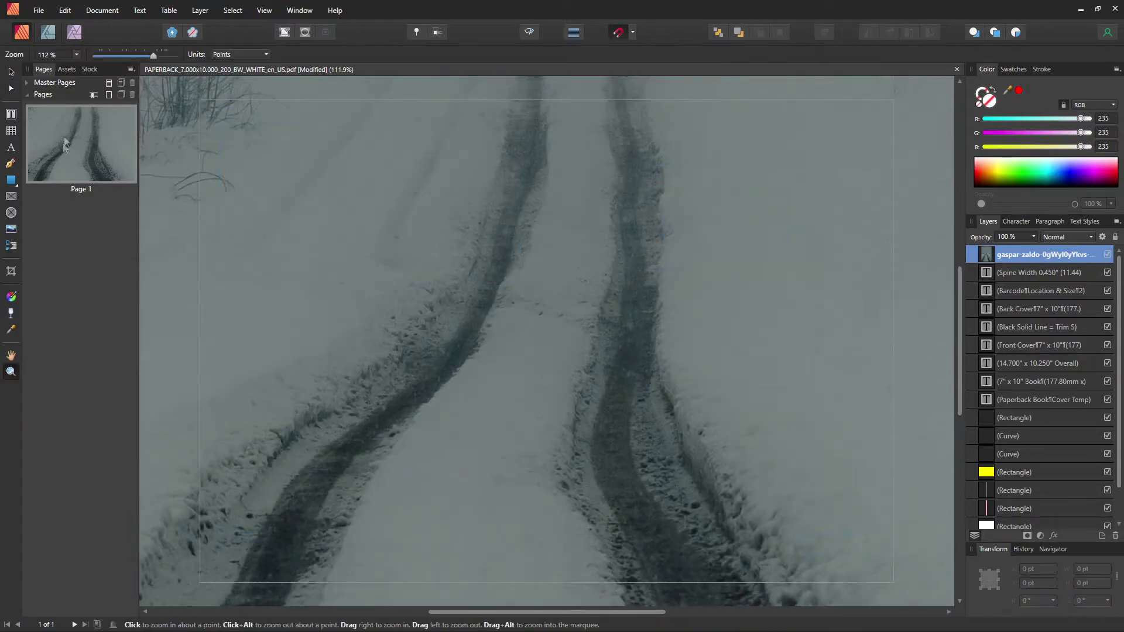
pyautogui.moveTo(153, 57); pyautogui.dragTo(102, 73)
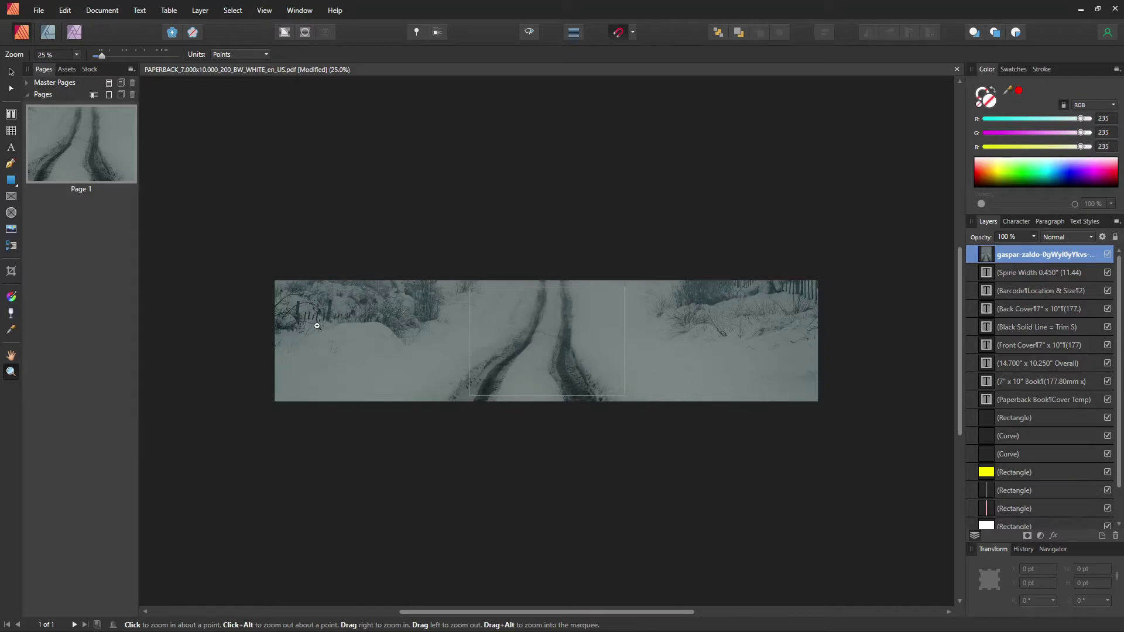
pyautogui.click(11, 72)
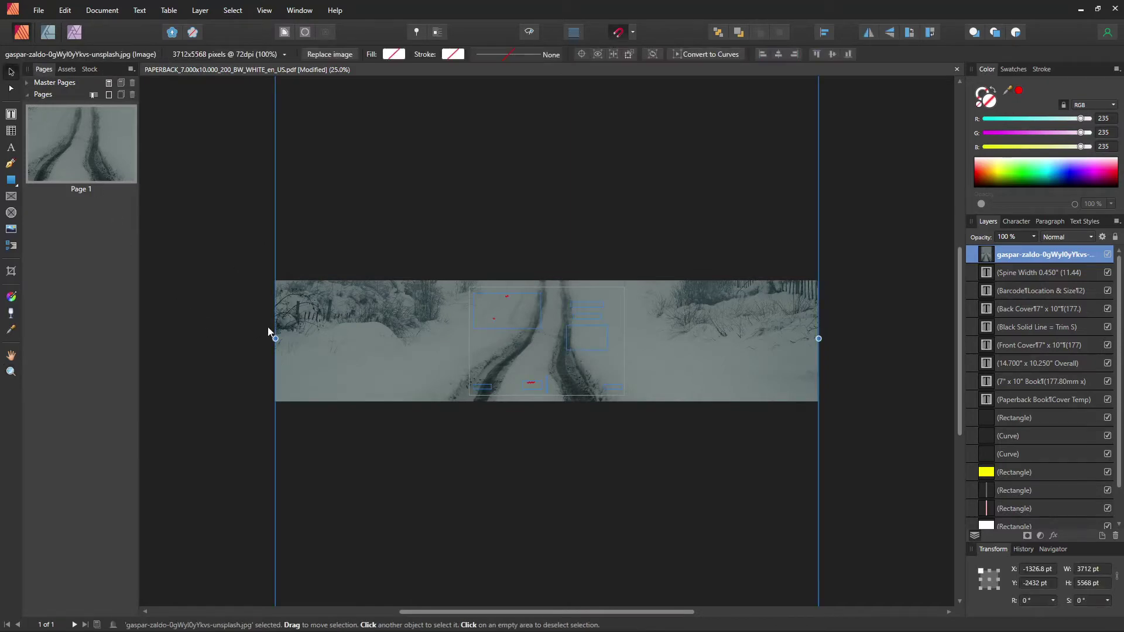
# - Shrink the snowy road photo from its corner handles
pyautogui.scroll(-1, 341, 301)
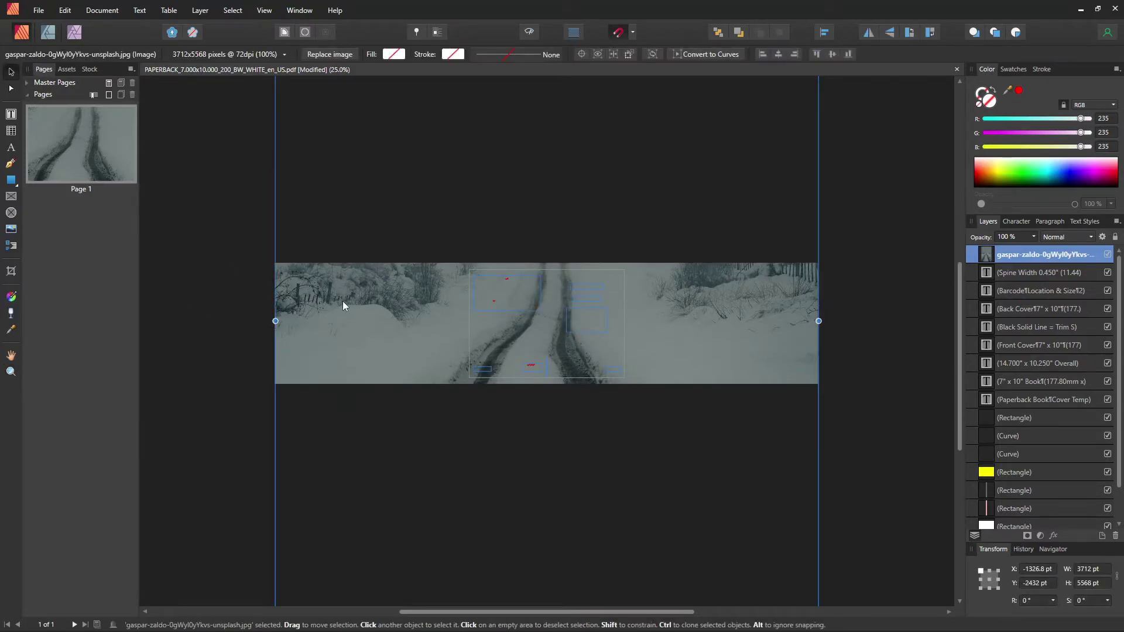
pyautogui.scroll(5, 341, 299)
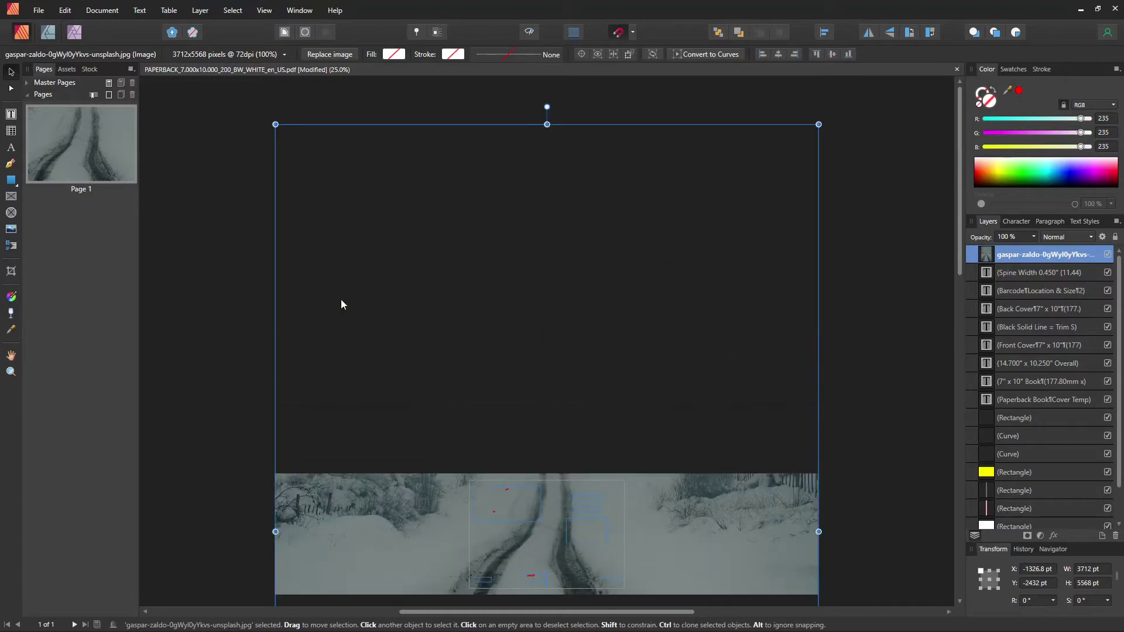
pyautogui.scroll(1, 341, 299)
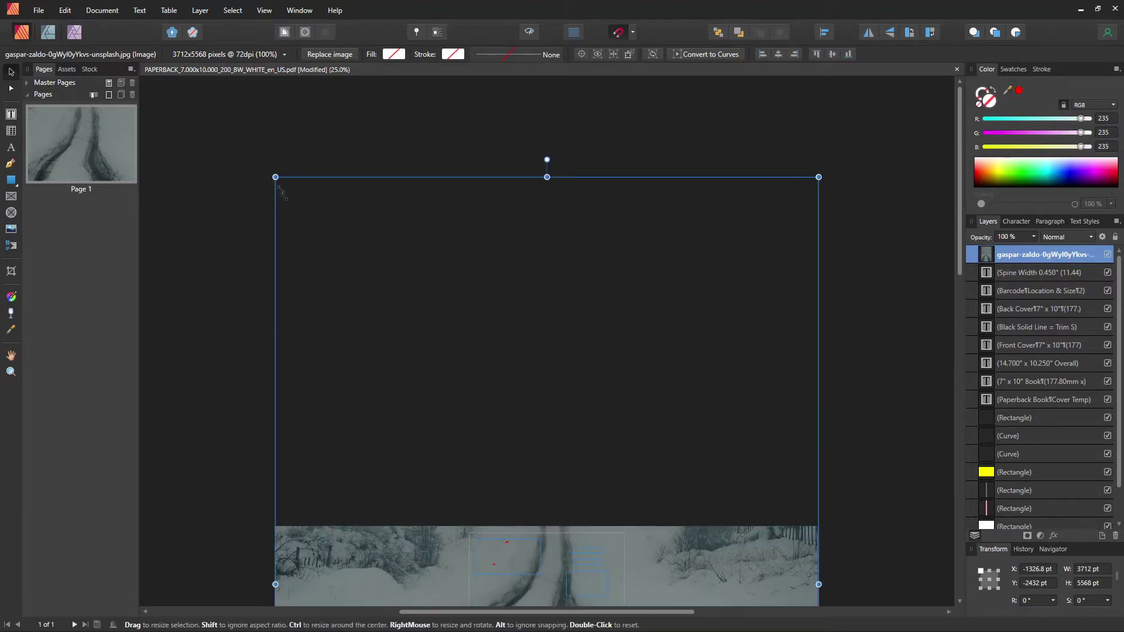
pyautogui.moveTo(279, 192); pyautogui.dragTo(467, 434)
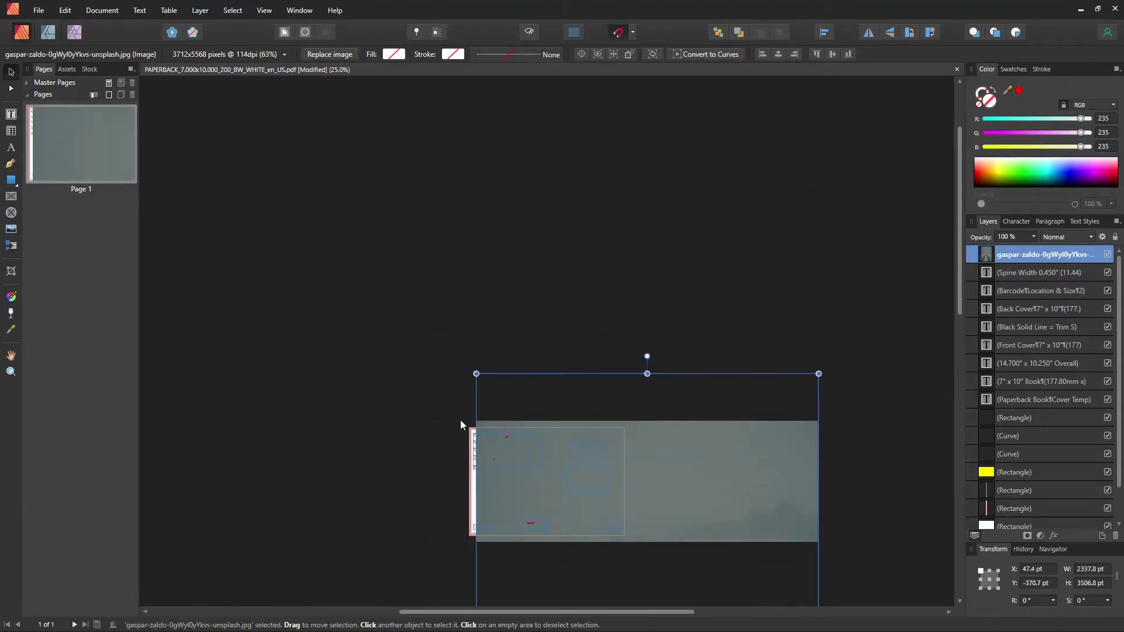
pyautogui.scroll(-3, 456, 420)
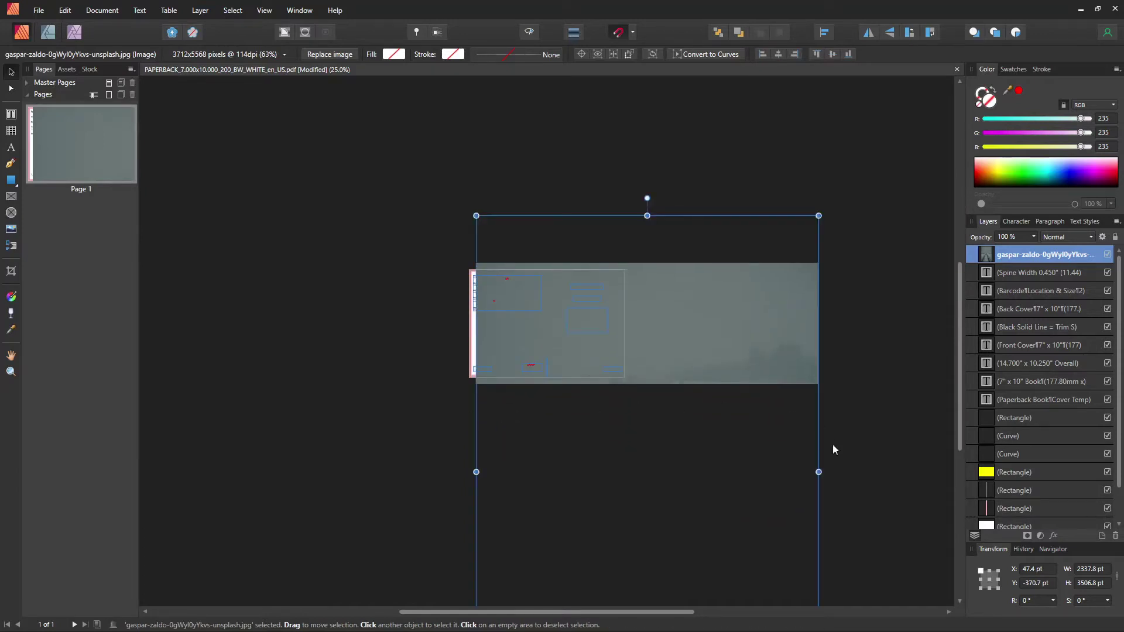
pyautogui.moveTo(818, 215); pyautogui.dragTo(599, 443)
# - Centre the 1150.2 x 1725.2 pt photo over the spread with its tracks centred
pyautogui.moveTo(588, 523); pyautogui.dragTo(568, 217)
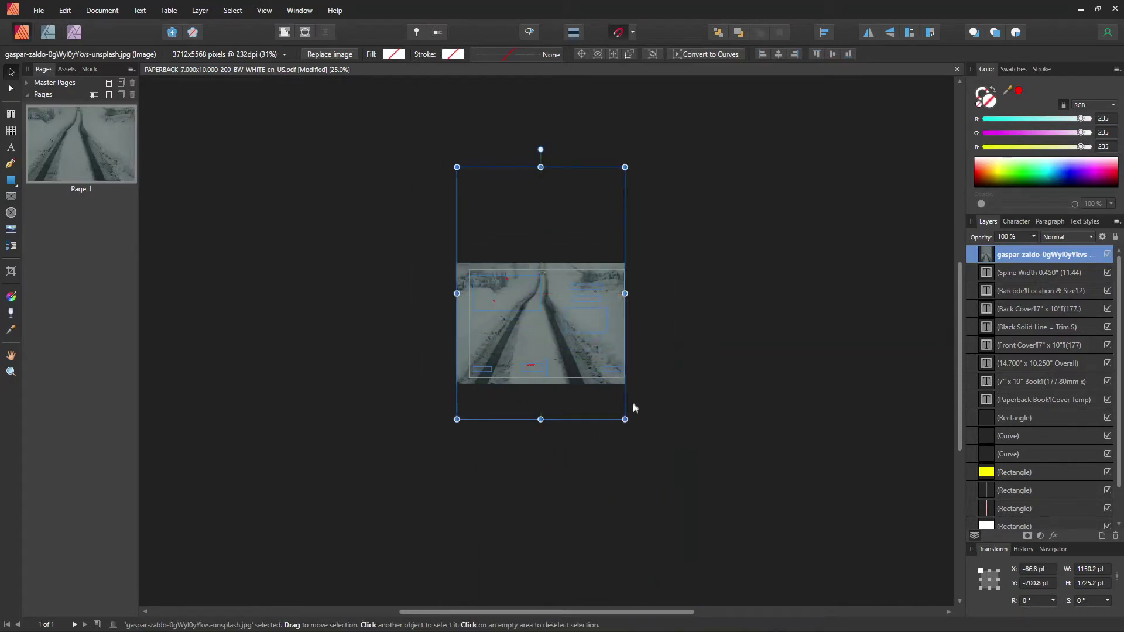
pyautogui.moveTo(626, 420)
pyautogui.mouseDown()
pyautogui.moveTo(637, 438)
pyautogui.moveTo(629, 426)
pyautogui.mouseUp()
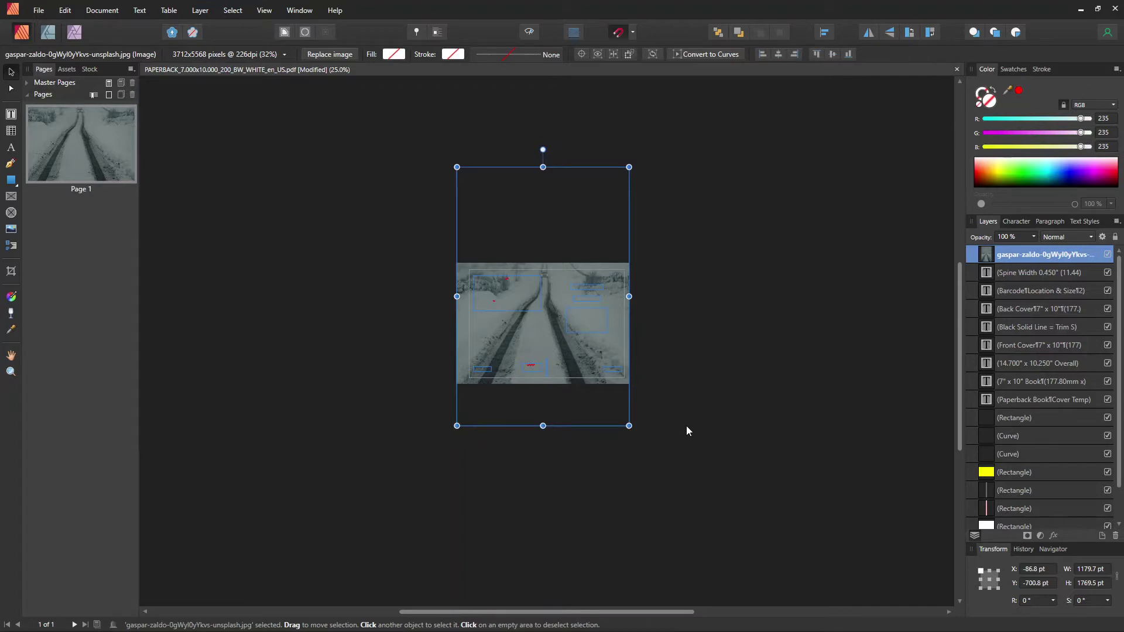
pyautogui.hotkey('ctrl', 'z')
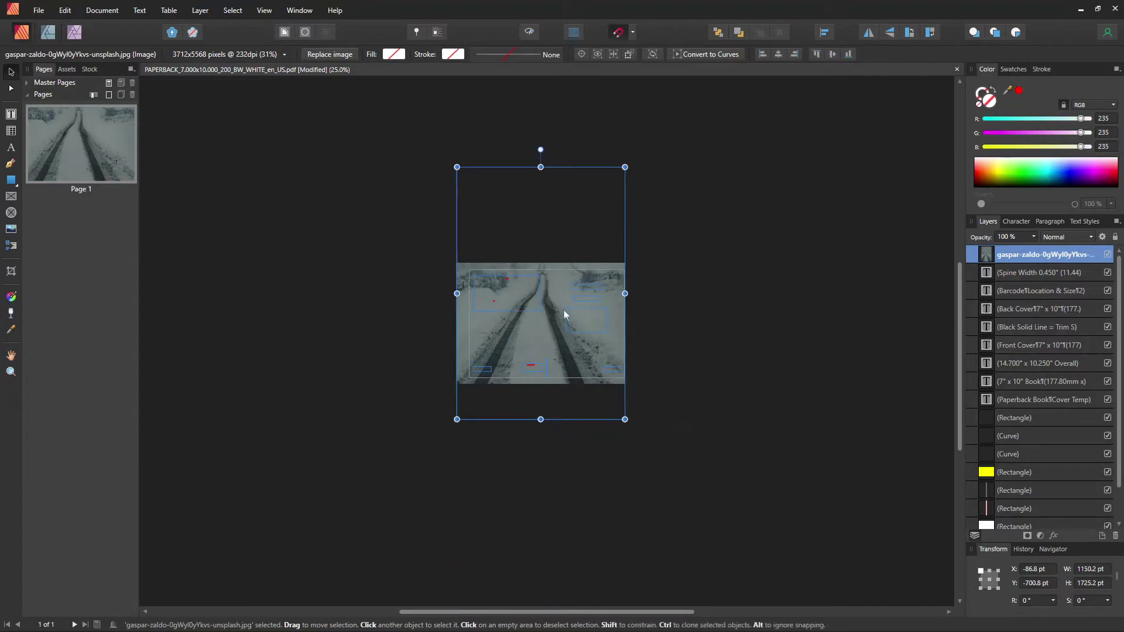
pyautogui.moveTo(556, 305); pyautogui.dragTo(564, 355)
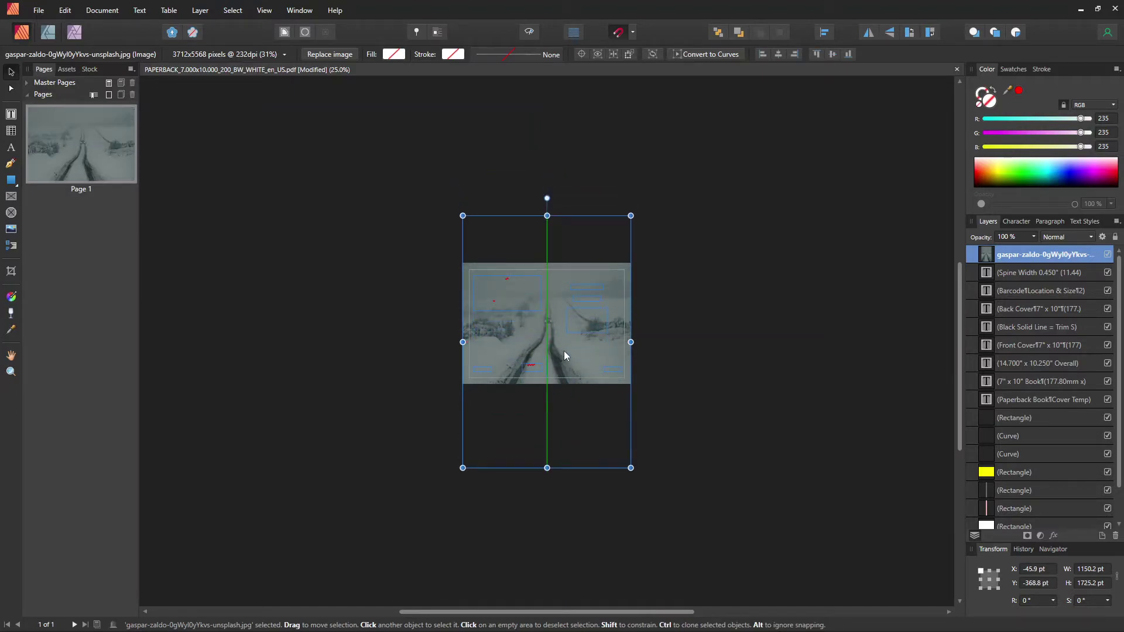
pyautogui.moveTo(565, 352); pyautogui.dragTo(564, 351)
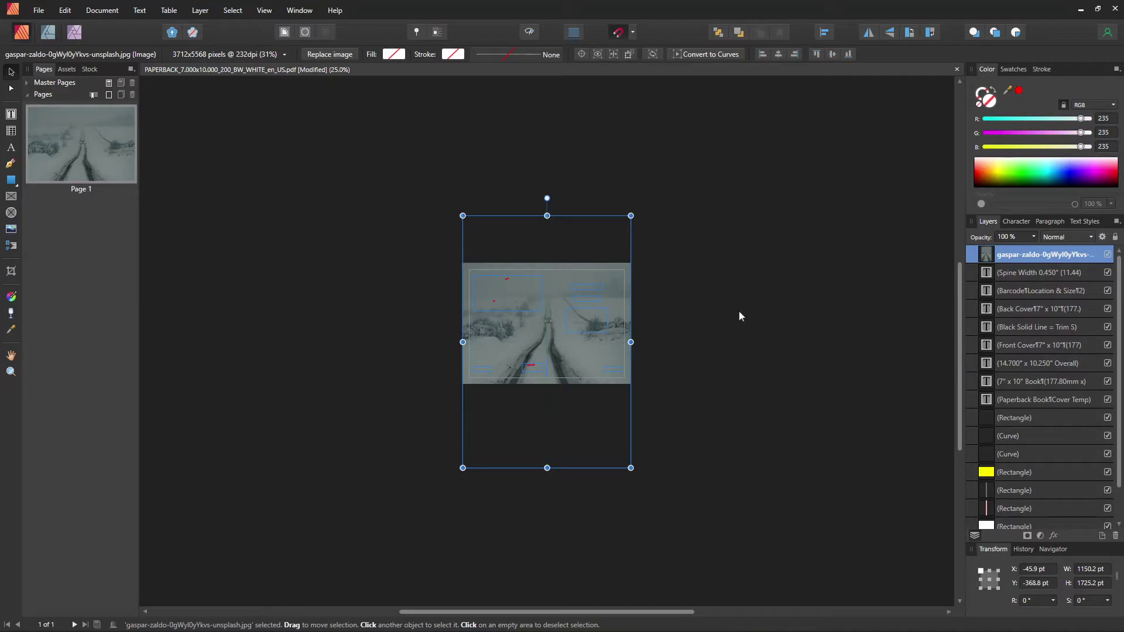
pyautogui.click(739, 311)
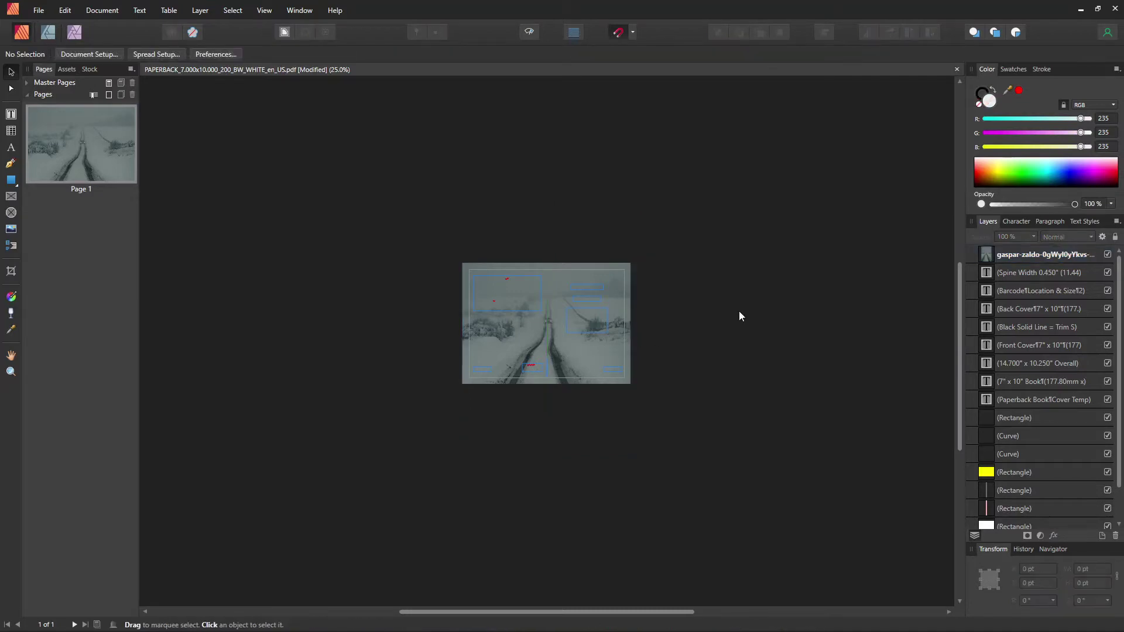
# - Zoom to 90% and move the photo layer to the bottom of the layer stack
pyautogui.click(11, 372)
pyautogui.click(123, 56)
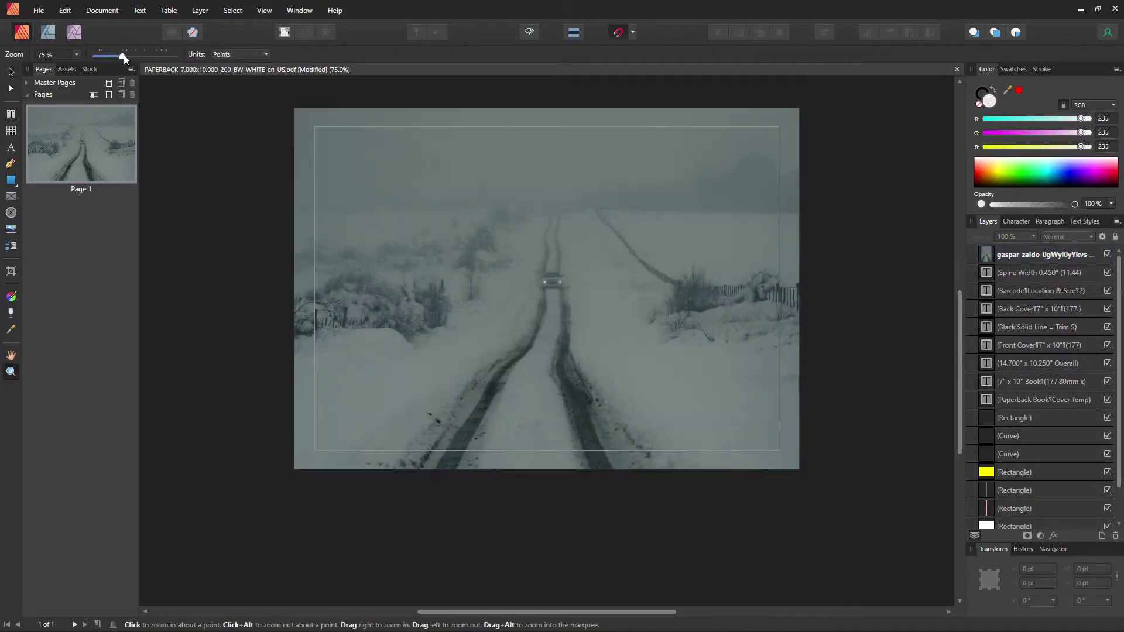
pyautogui.moveTo(123, 57); pyautogui.dragTo(136, 56)
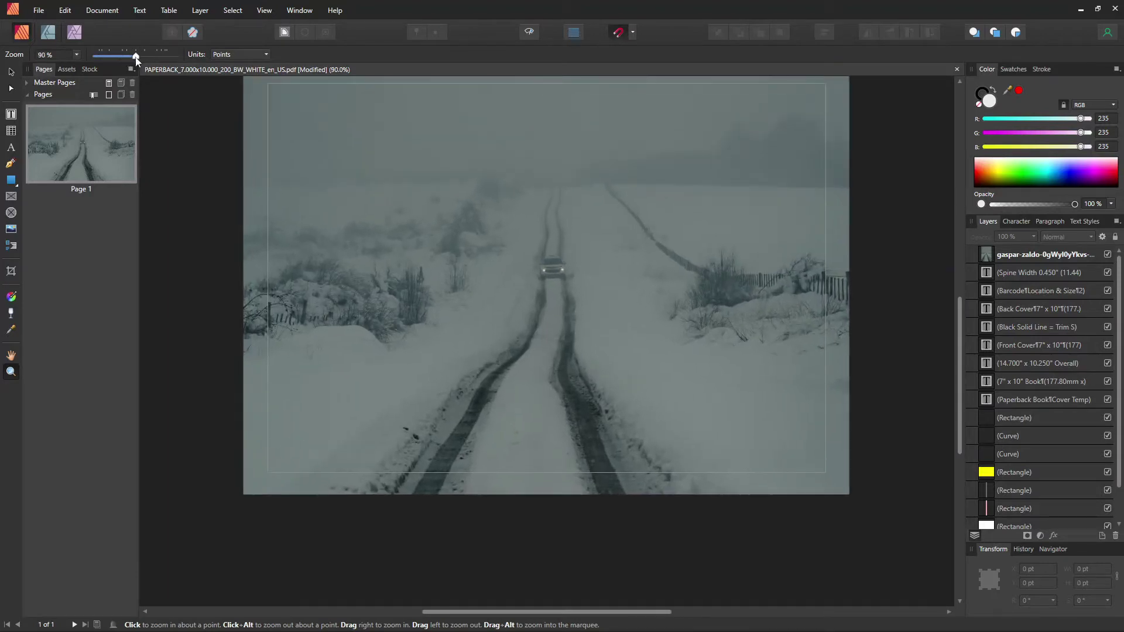
pyautogui.click(1049, 255)
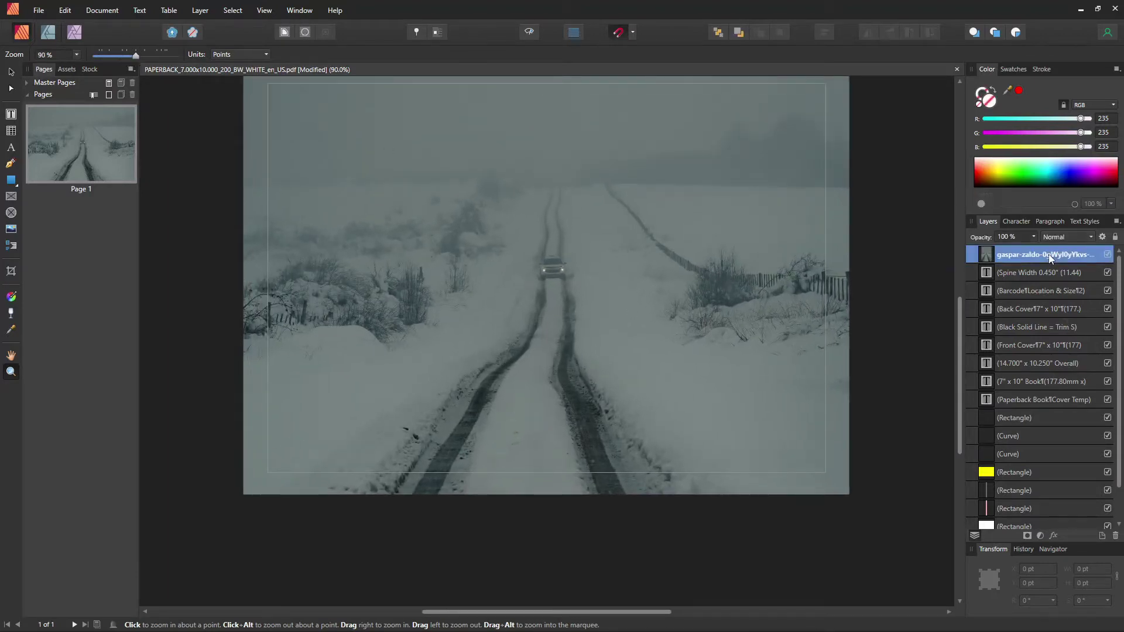
pyautogui.moveTo(1038, 253); pyautogui.dragTo(1030, 409)
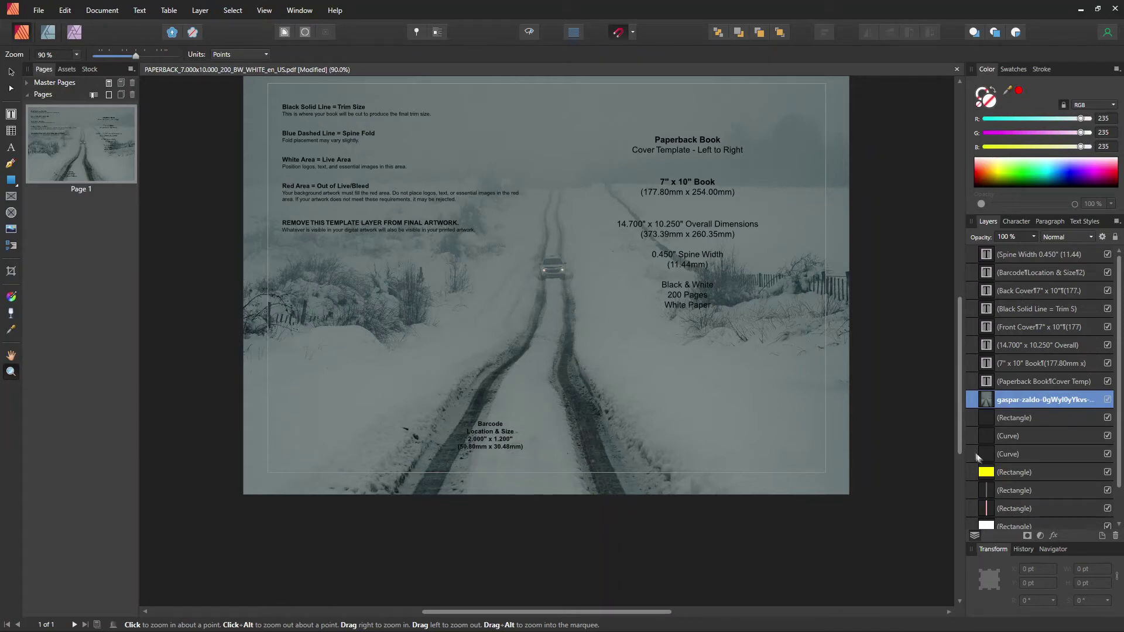
pyautogui.scroll(-2, 1037, 511)
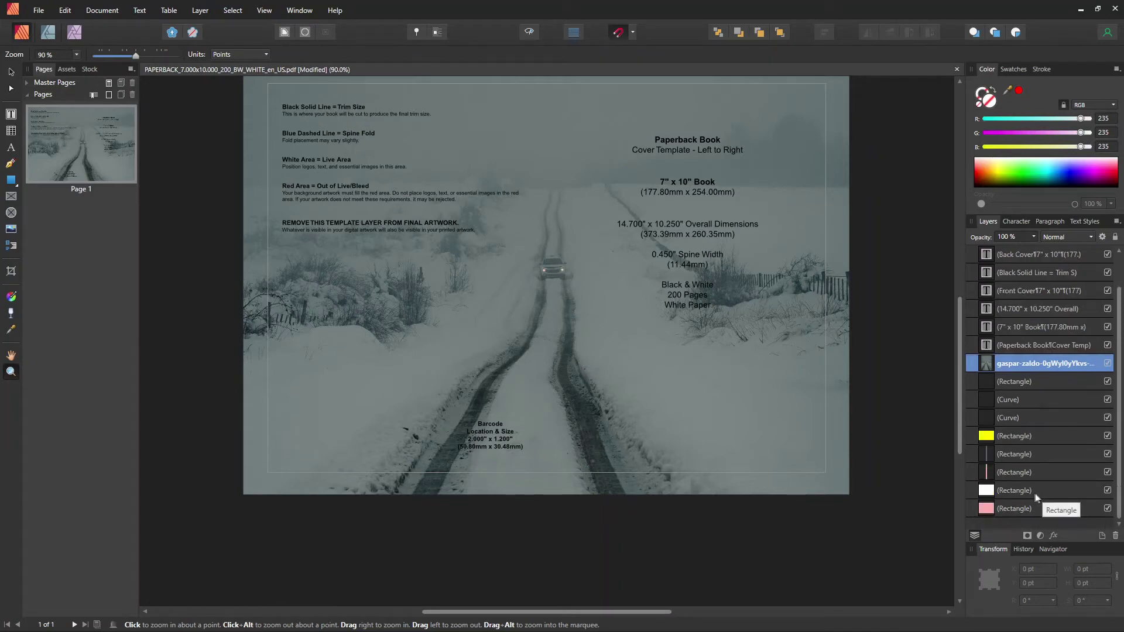
pyautogui.moveTo(1017, 368); pyautogui.dragTo(1012, 523)
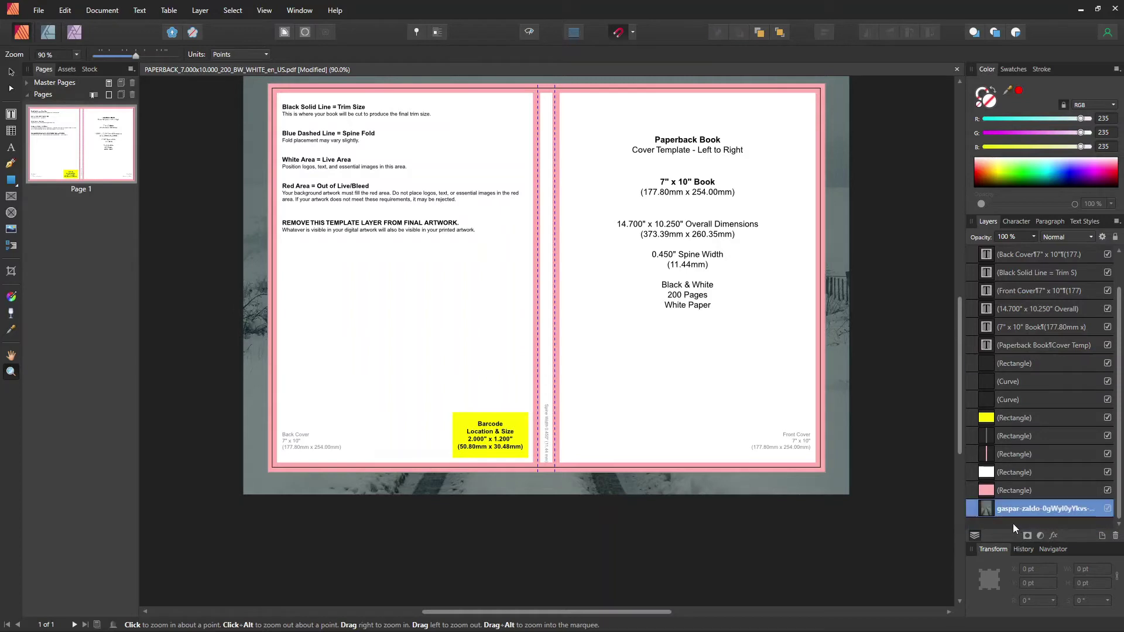
# - Fade the template's rectangle and curve layers to 11% opacity and lock them
pyautogui.click(1014, 490)
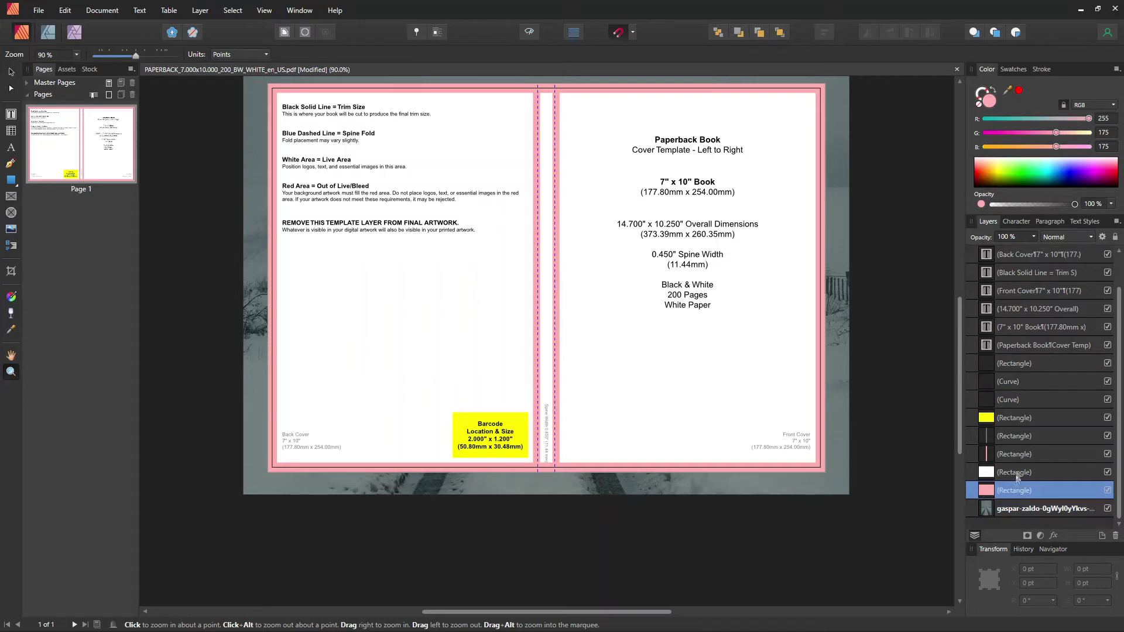
pyautogui.keyDown('shift'); pyautogui.click(1018, 363); pyautogui.keyUp('shift')
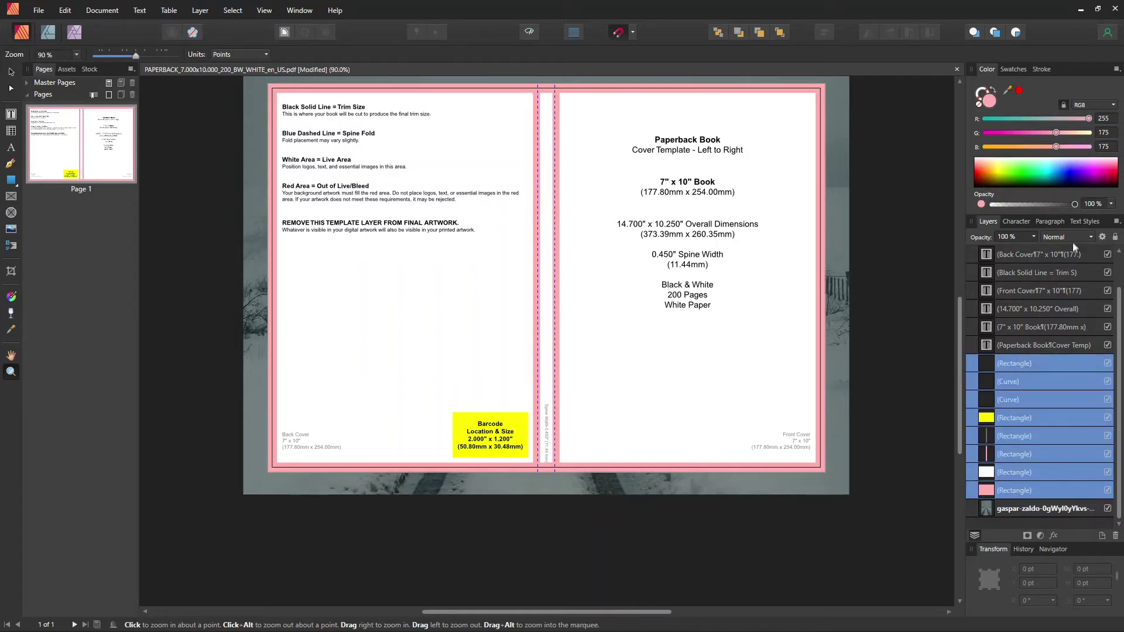
pyautogui.moveTo(1074, 204); pyautogui.dragTo(1002, 210)
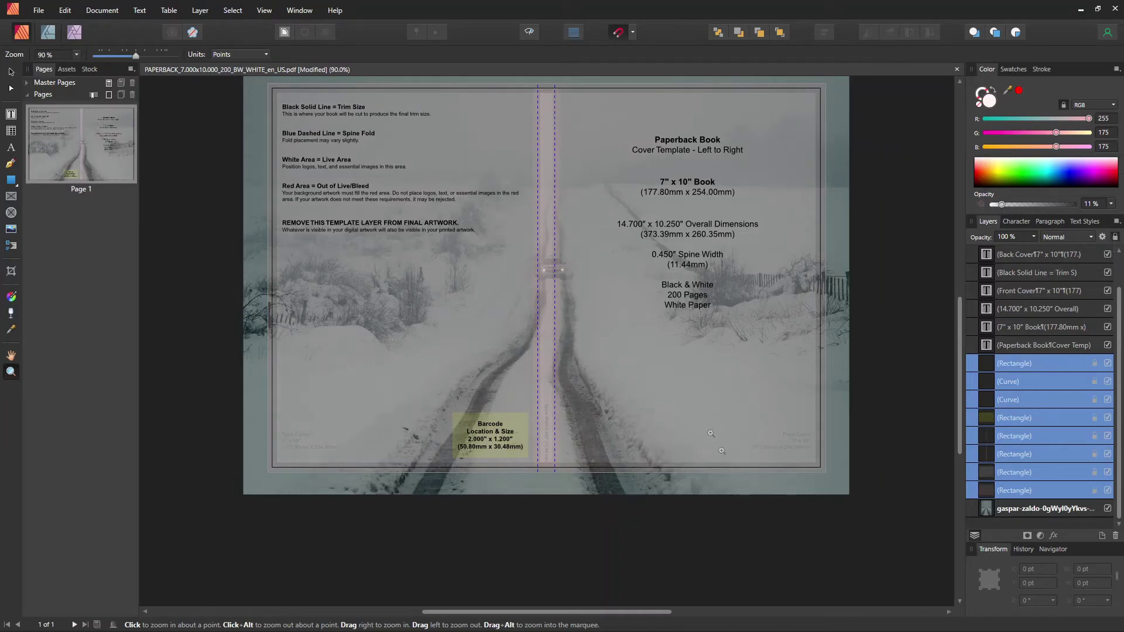
pyautogui.click(682, 336)
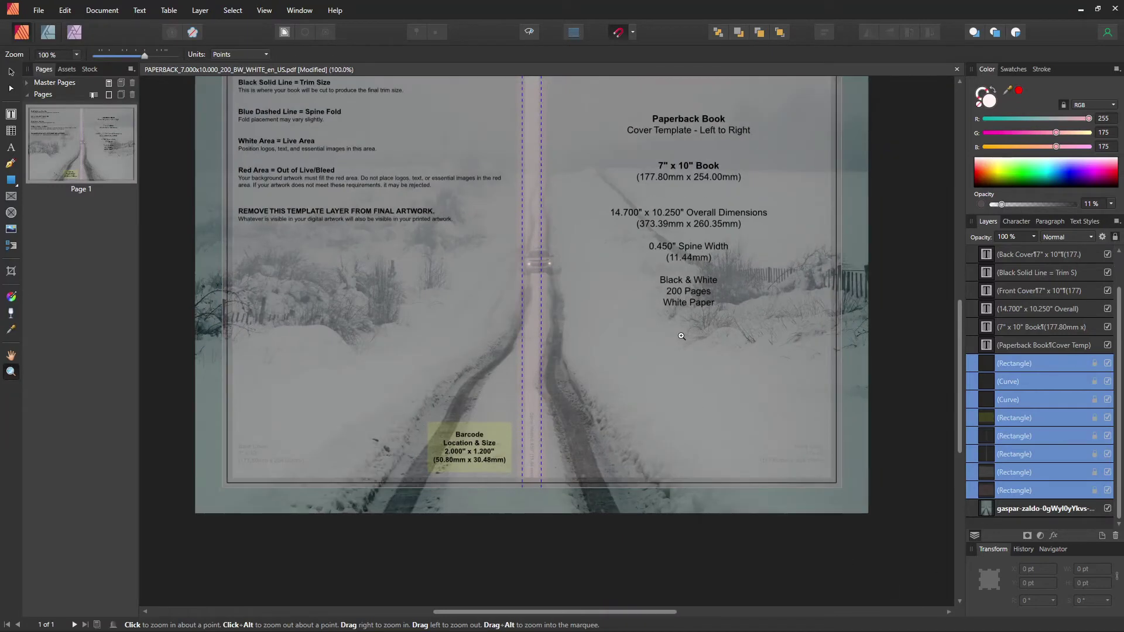
pyautogui.scroll(2, 657, 321)
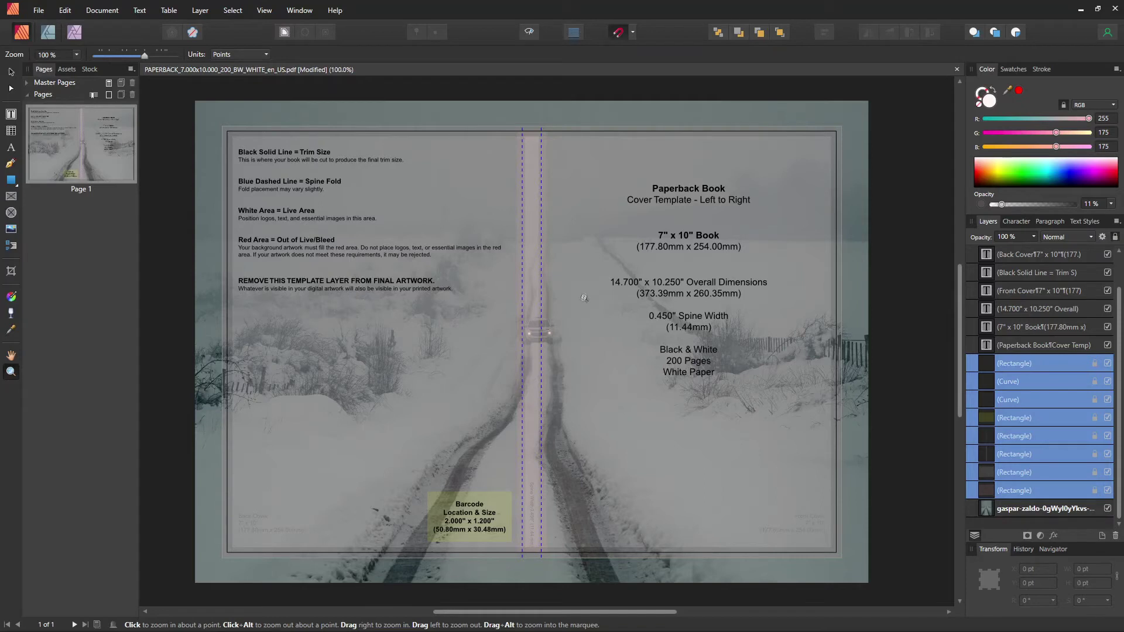
pyautogui.click(1025, 510)
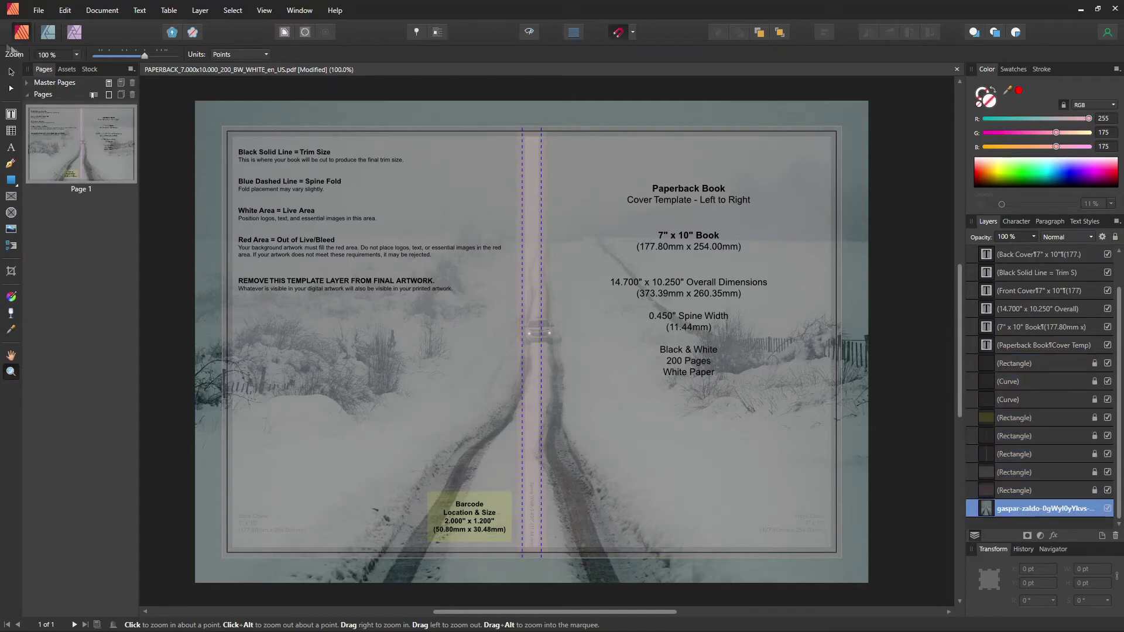
# - Shift the snowy photo to the right over the spread
pyautogui.click(11, 71)
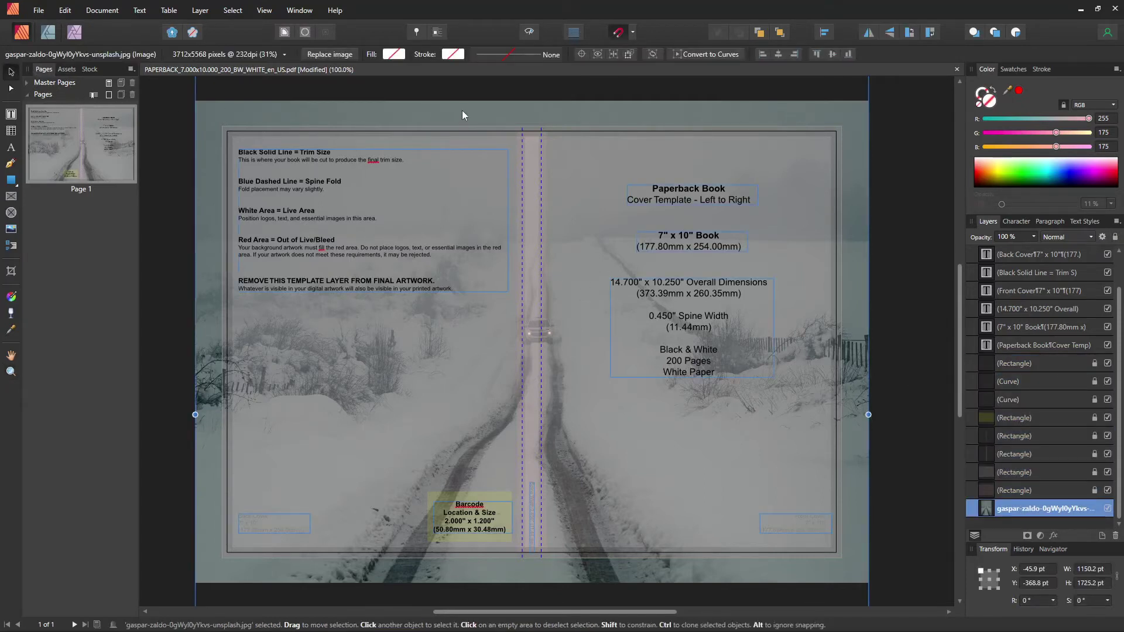
pyautogui.moveTo(462, 110); pyautogui.dragTo(484, 110)
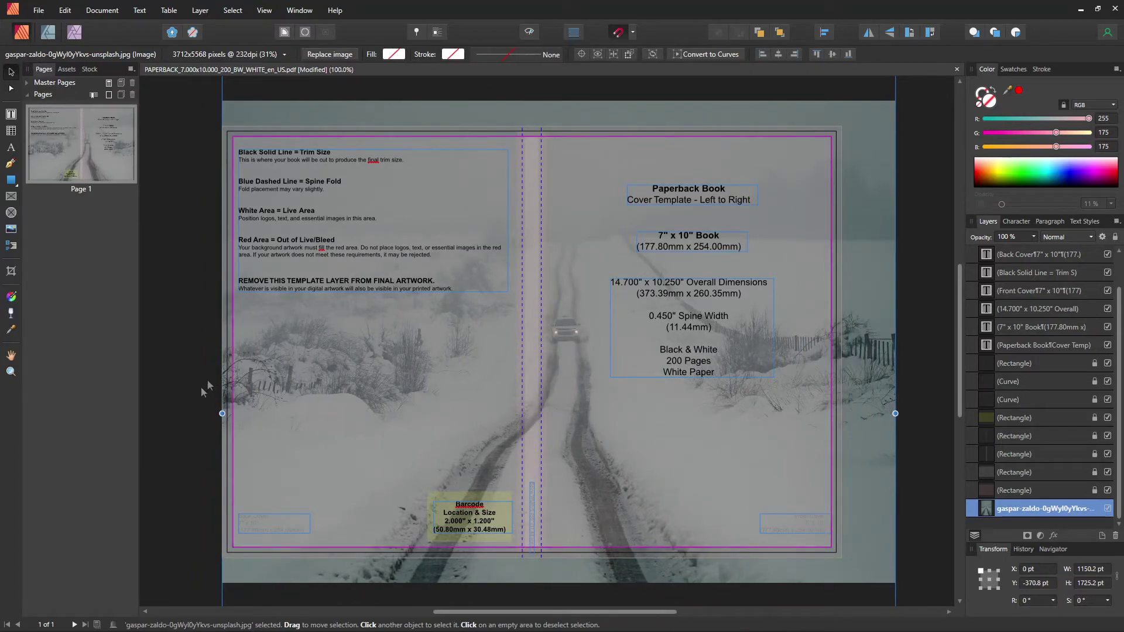
pyautogui.moveTo(208, 413)
pyautogui.mouseDown()
pyautogui.moveTo(159, 414)
pyautogui.moveTo(189, 421)
pyautogui.mouseUp()
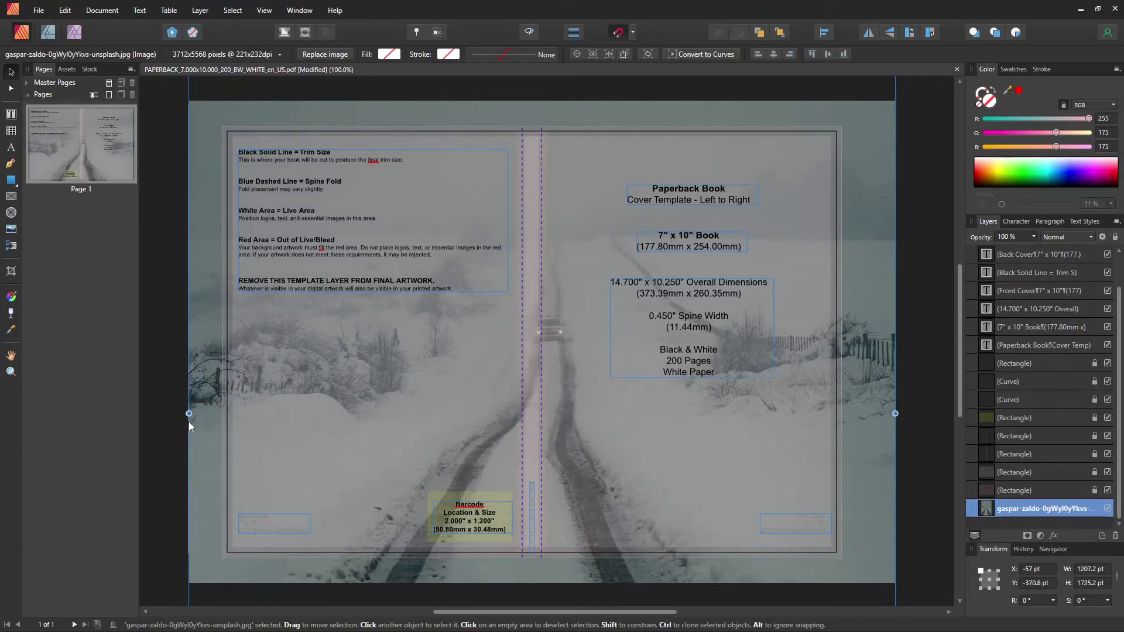
pyautogui.hotkey('ctrl', 'z')
# - Enlarge the photo to 1193.7 x 1790.5 pt so it fills the spread and bleed
pyautogui.scroll(-2, 389, 379)
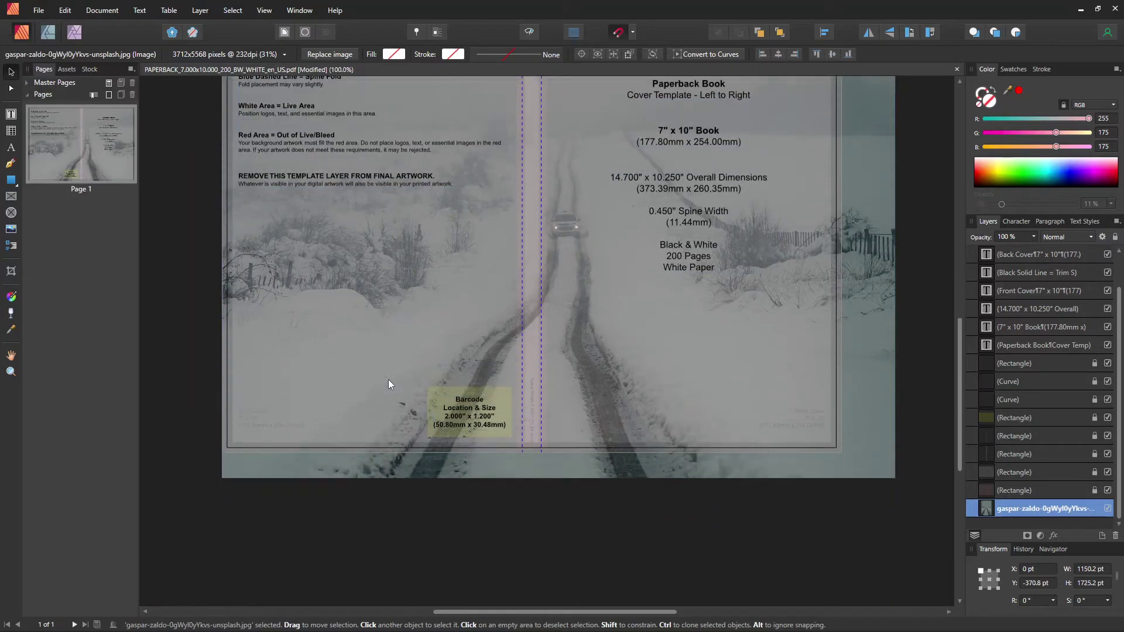
pyautogui.scroll(-3, 310, 455)
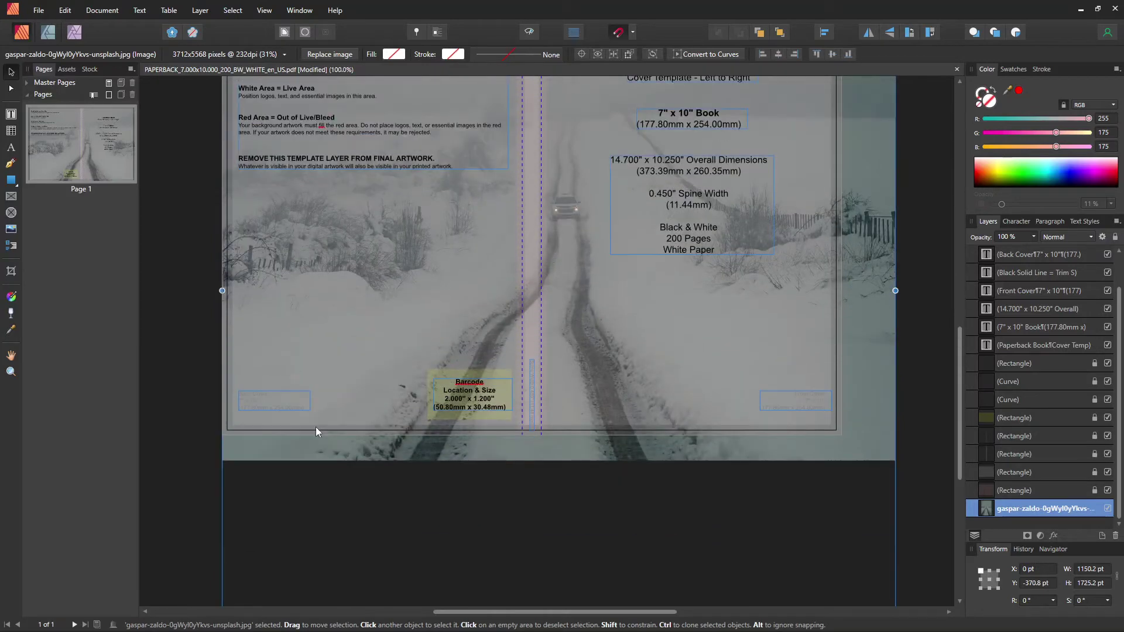
pyautogui.scroll(5, 315, 427)
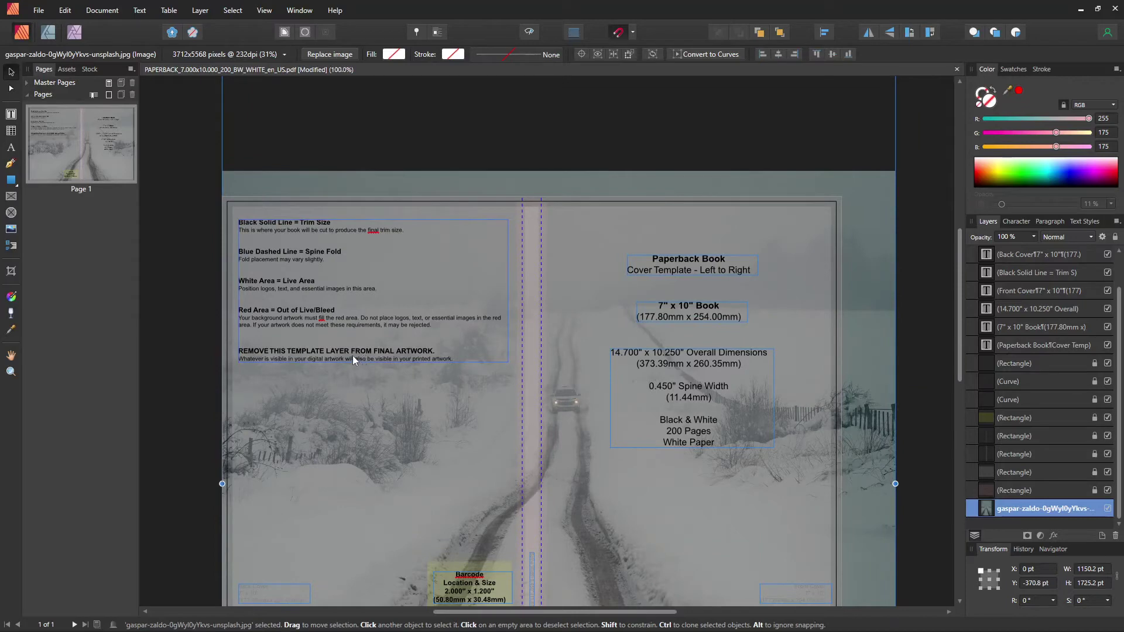
pyautogui.scroll(2, 330, 252)
pyautogui.scroll(5, 330, 252)
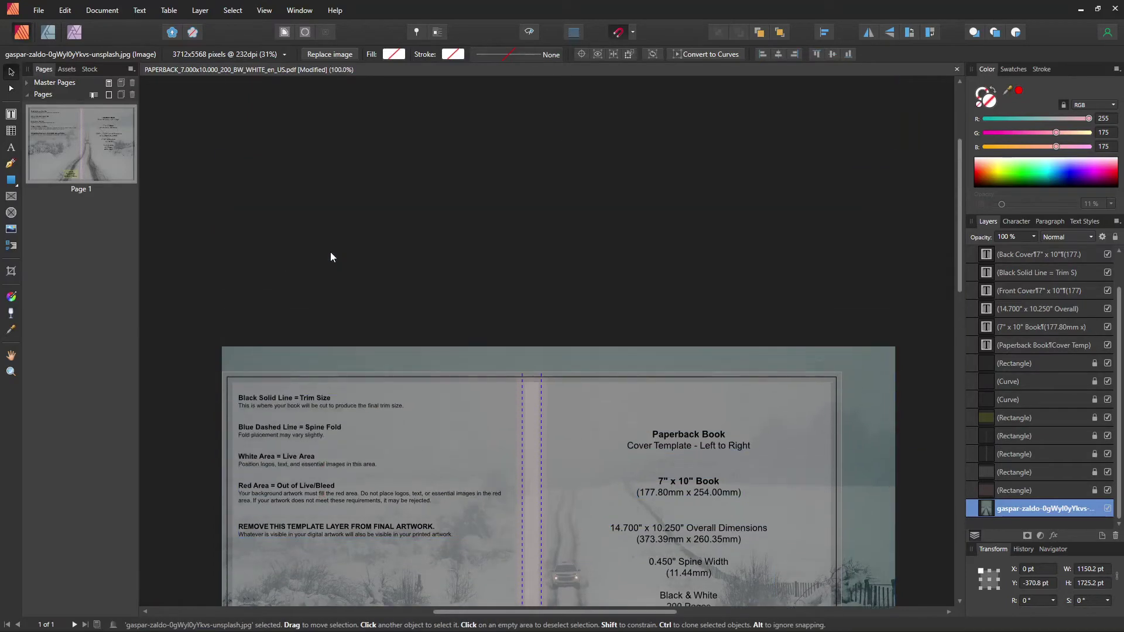
pyautogui.moveTo(221, 242); pyautogui.dragTo(196, 204)
pyautogui.scroll(-3, 265, 302)
pyautogui.scroll(-5, 264, 303)
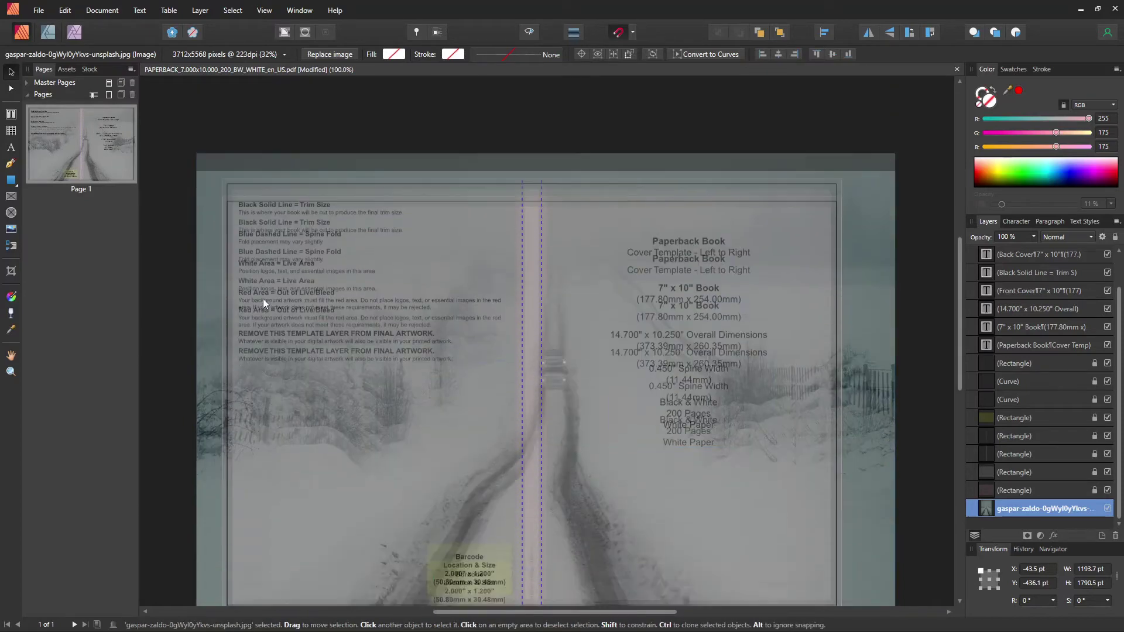
pyautogui.moveTo(266, 342); pyautogui.dragTo(291, 356)
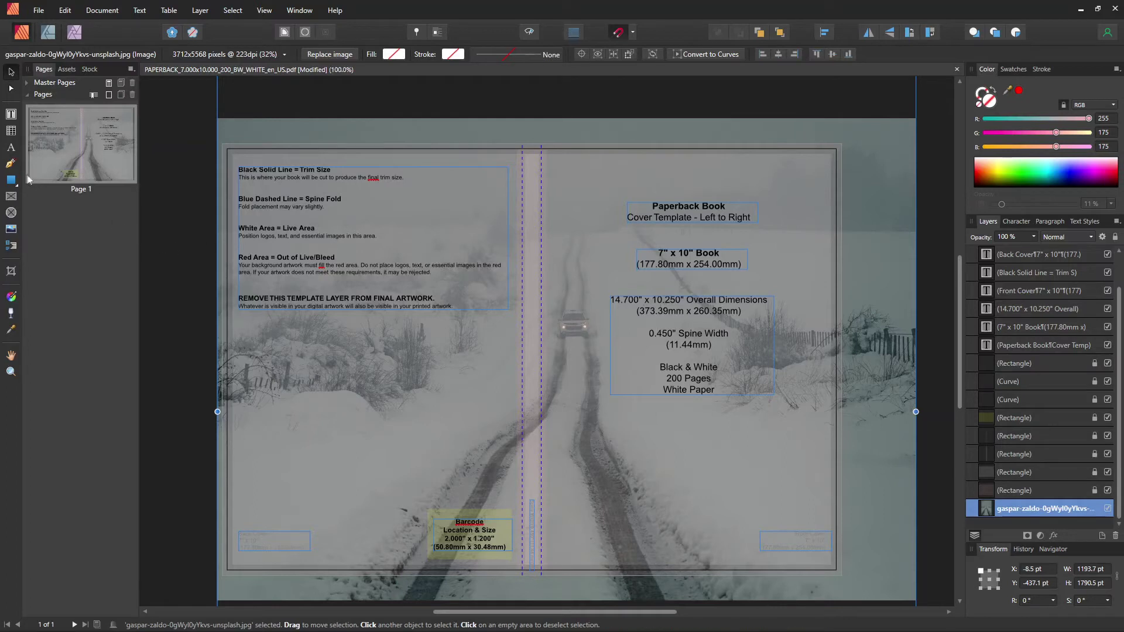
# - Replace the 'Paperback Book / Cover Template' heading with 'The Road Less Travelled'
pyautogui.click(9, 150)
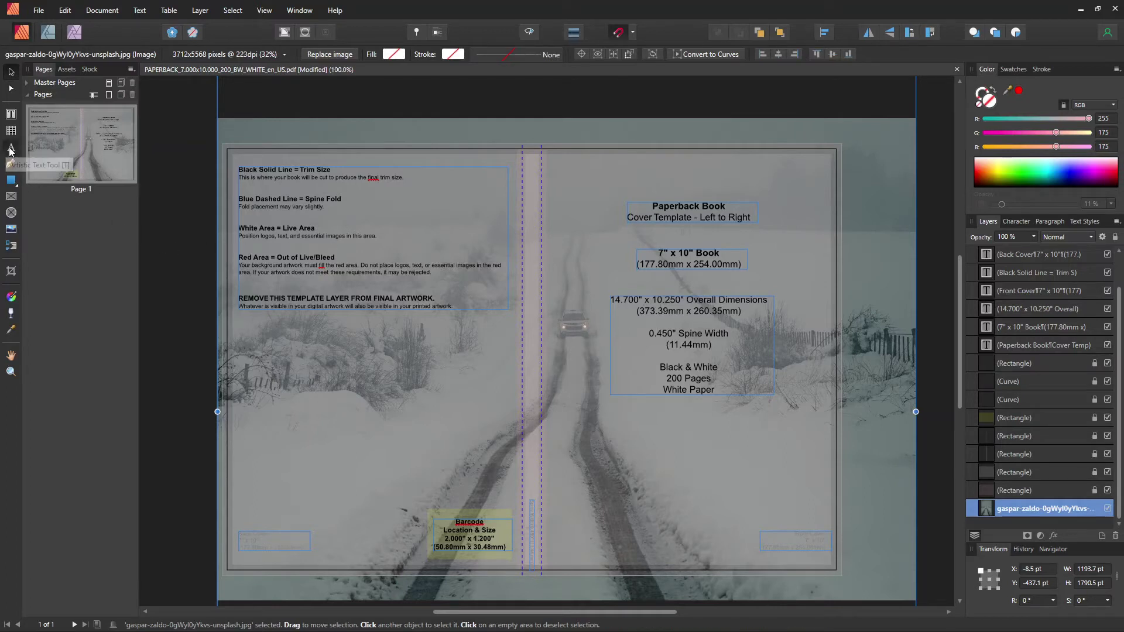
pyautogui.click(189, 243)
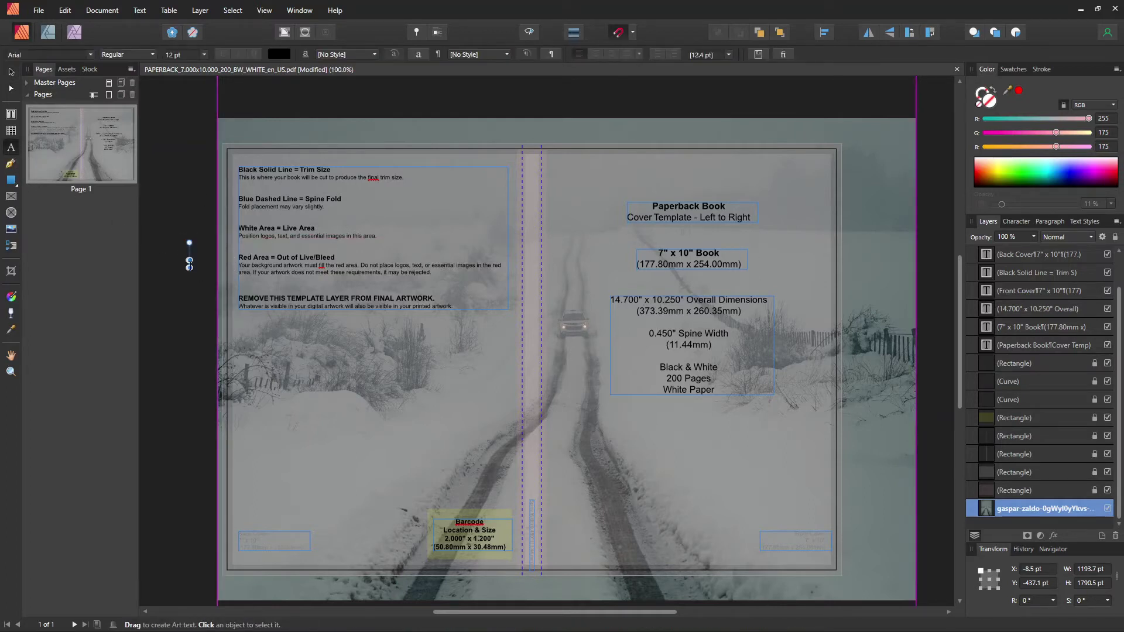
pyautogui.hotkey('ctrl', 'z')
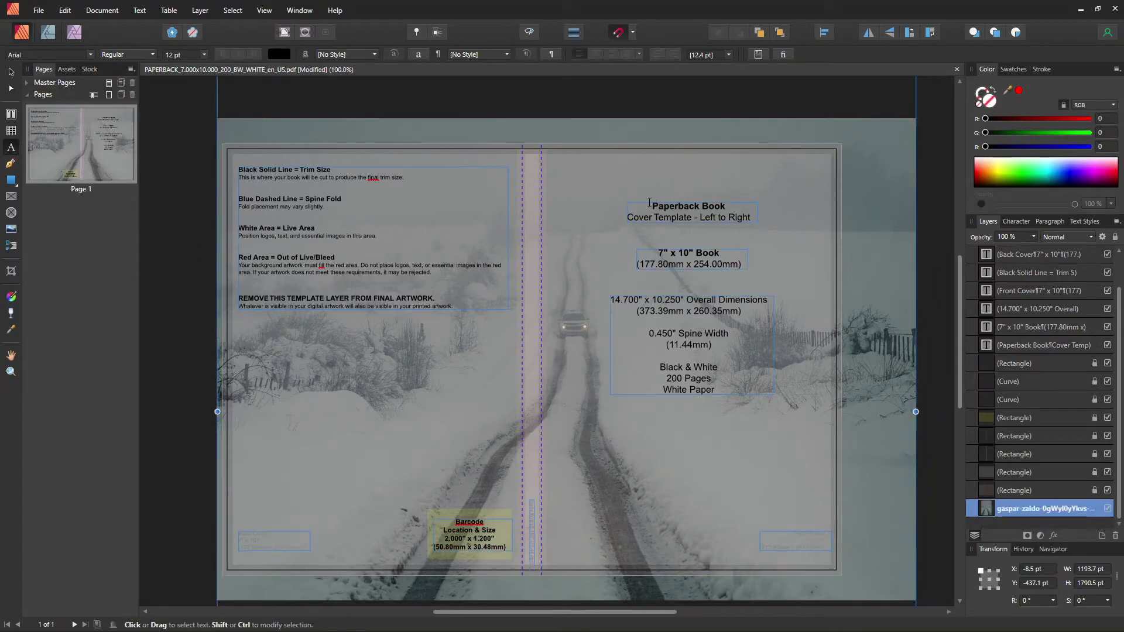
pyautogui.moveTo(648, 202); pyautogui.dragTo(749, 217)
pyautogui.press('Escape')
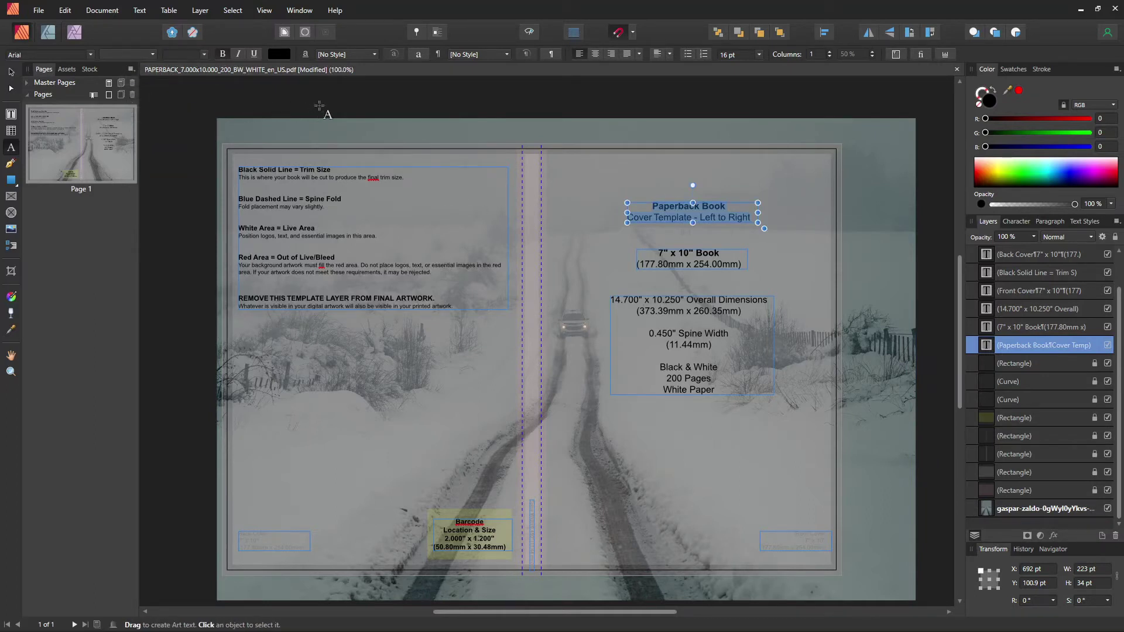
pyautogui.write('TH')
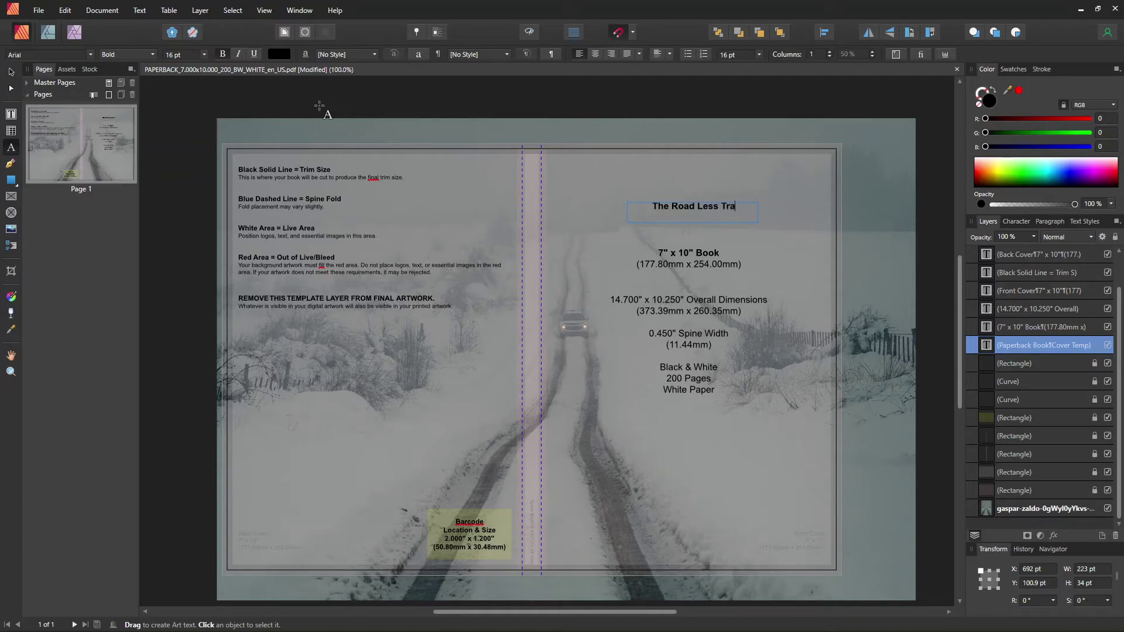
pyautogui.write('ed')
pyautogui.press('Escape')
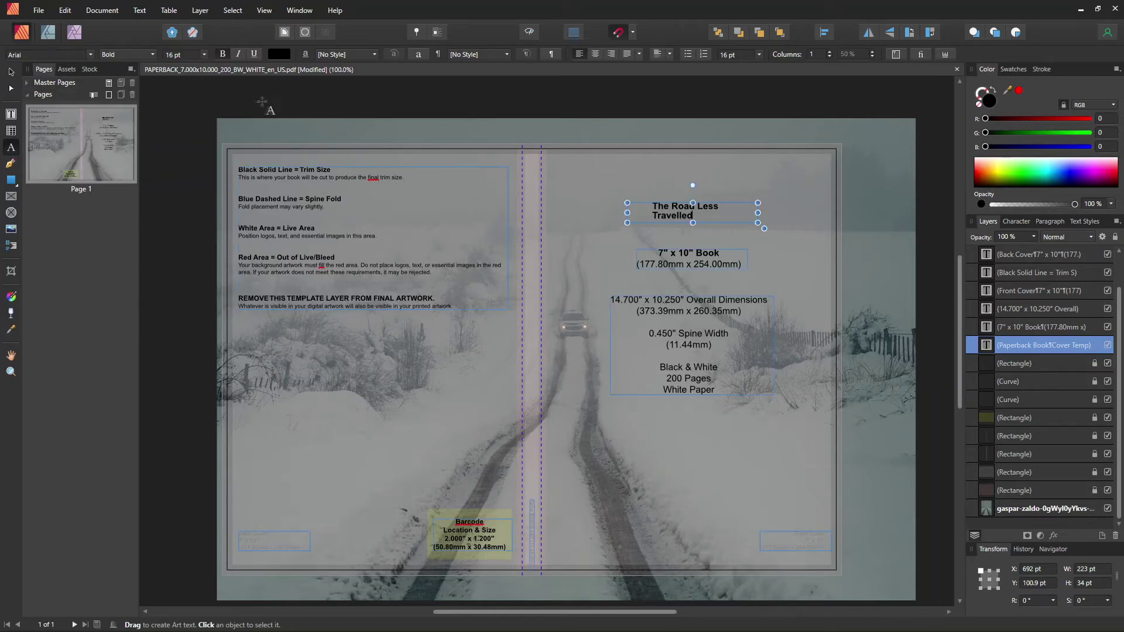
pyautogui.click(11, 73)
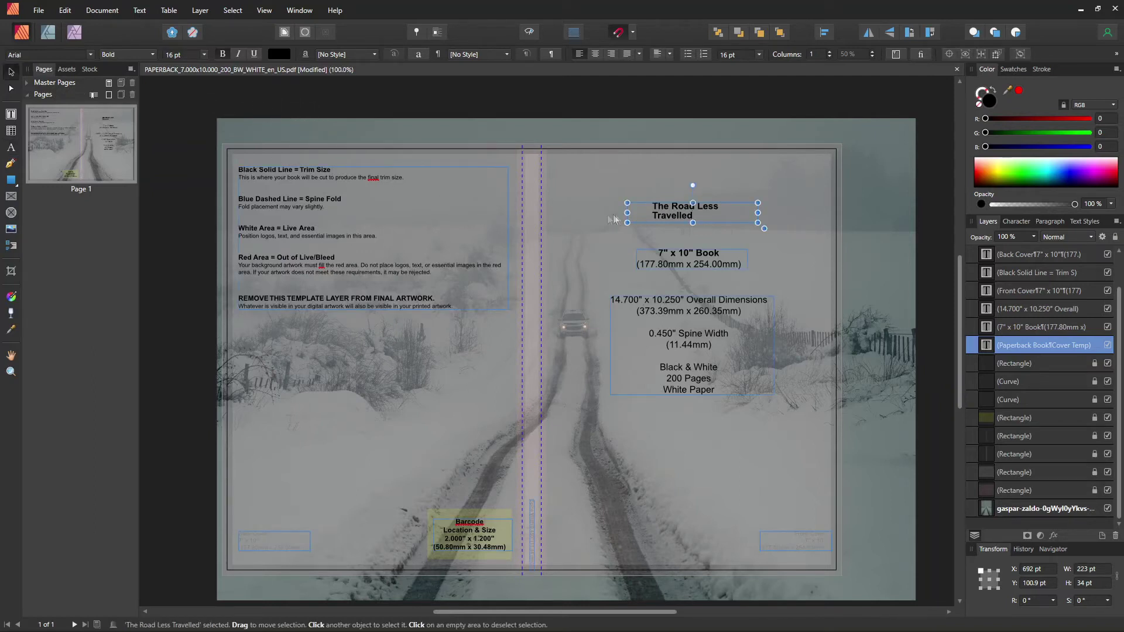
# - Widen and centre the title, then move it to X 651 pt, Y 137.3 pt
pyautogui.moveTo(627, 217); pyautogui.dragTo(591, 219)
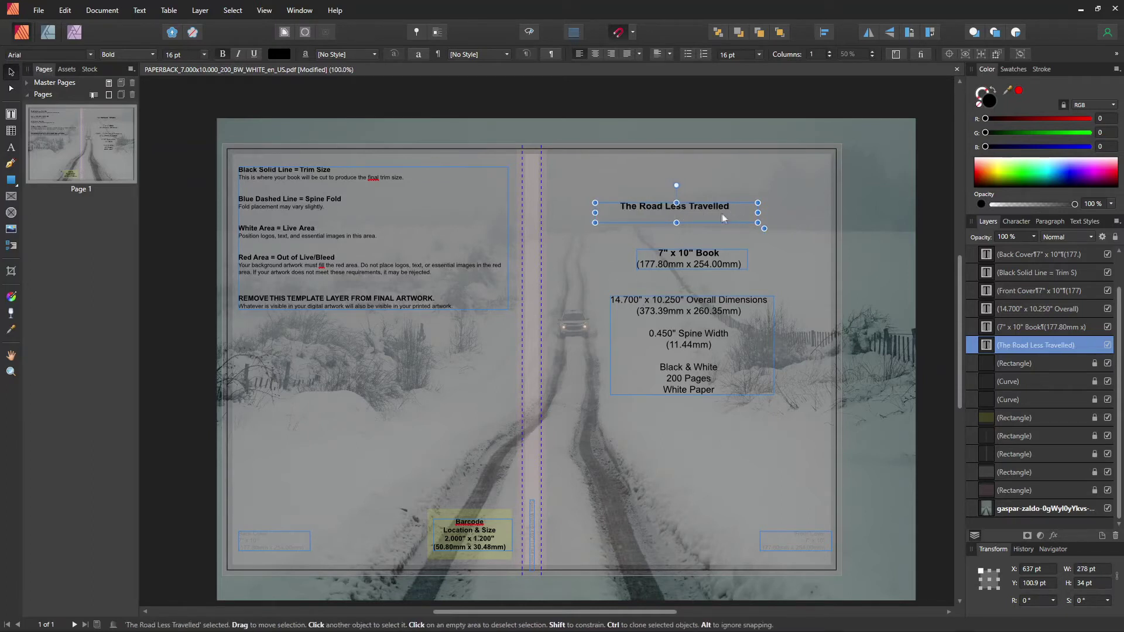
pyautogui.click(593, 55)
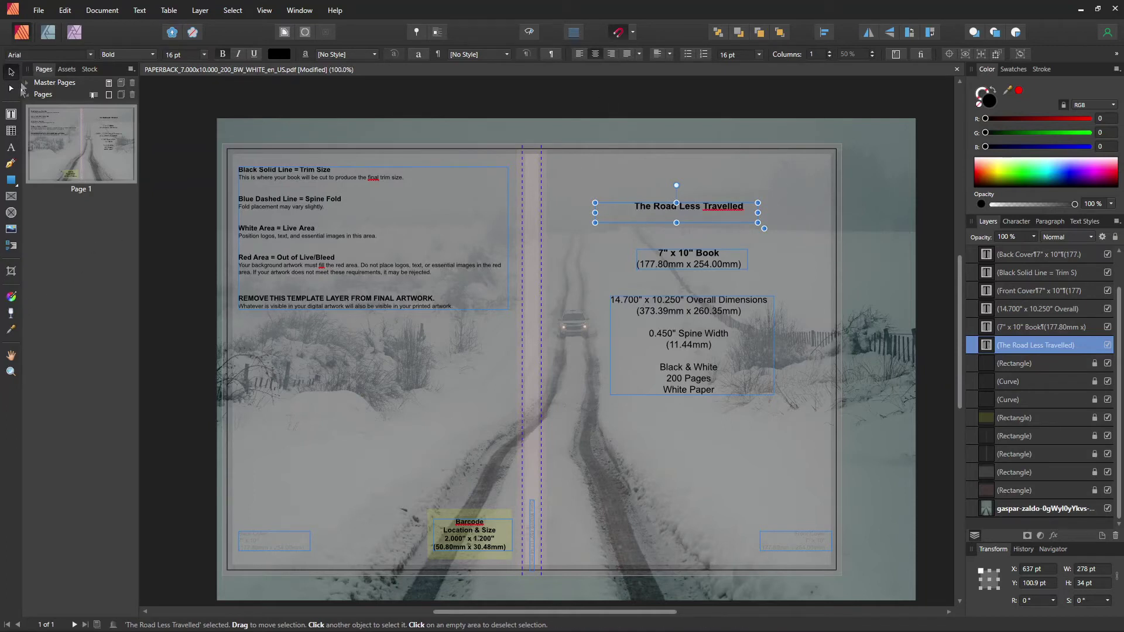
pyautogui.click(11, 146)
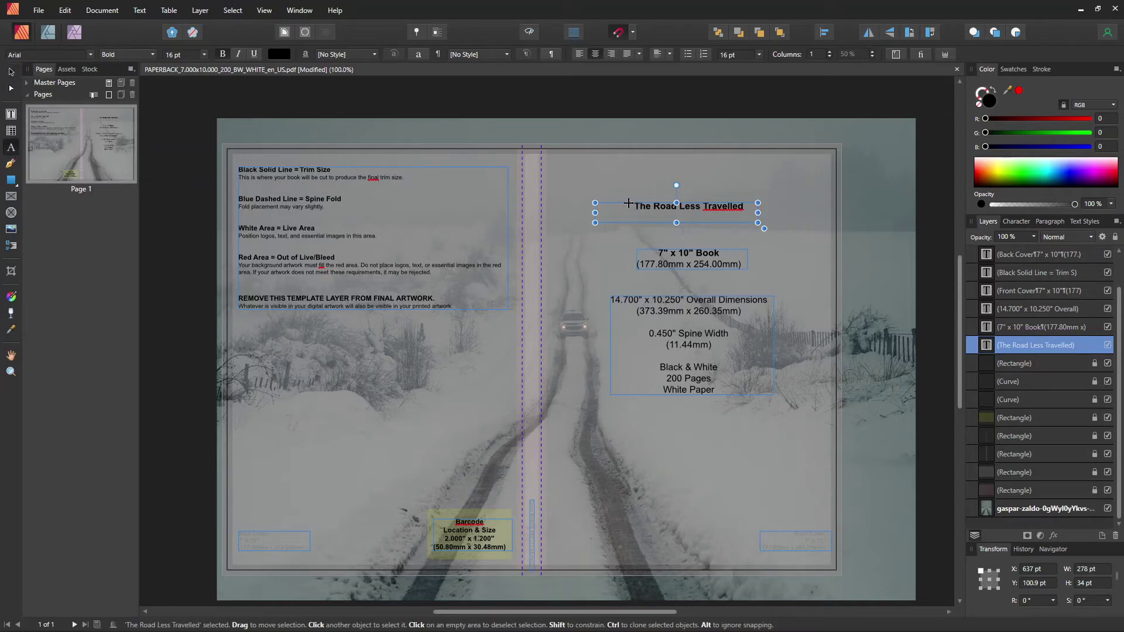
pyautogui.press('BackSpace')
pyautogui.press('BackSpace')
pyautogui.press('BackSpace')
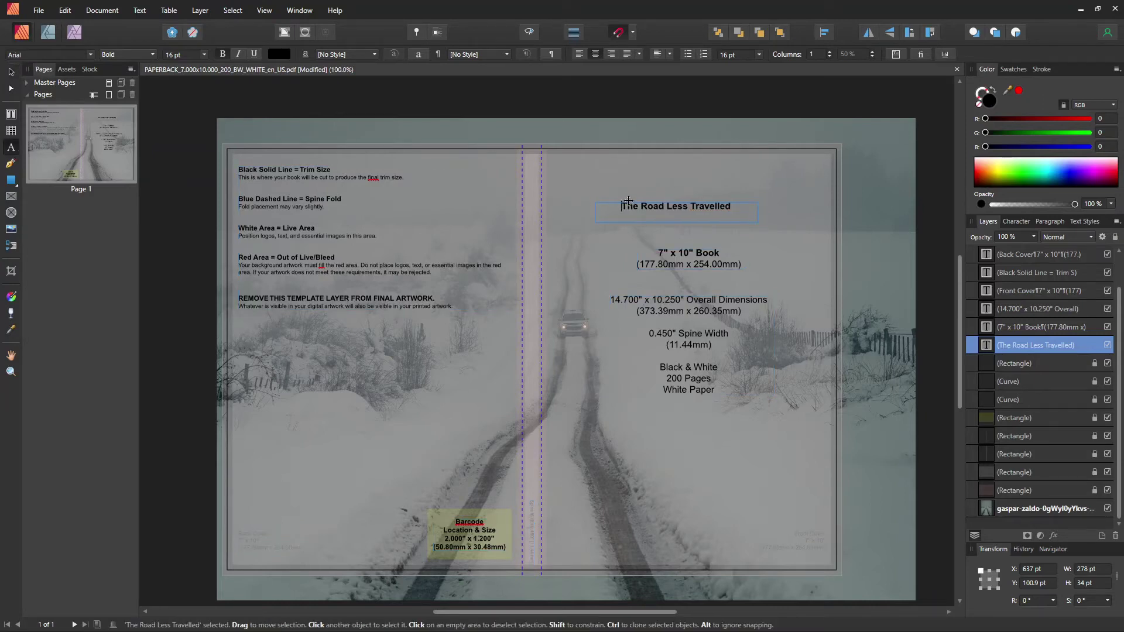
pyautogui.press('Escape')
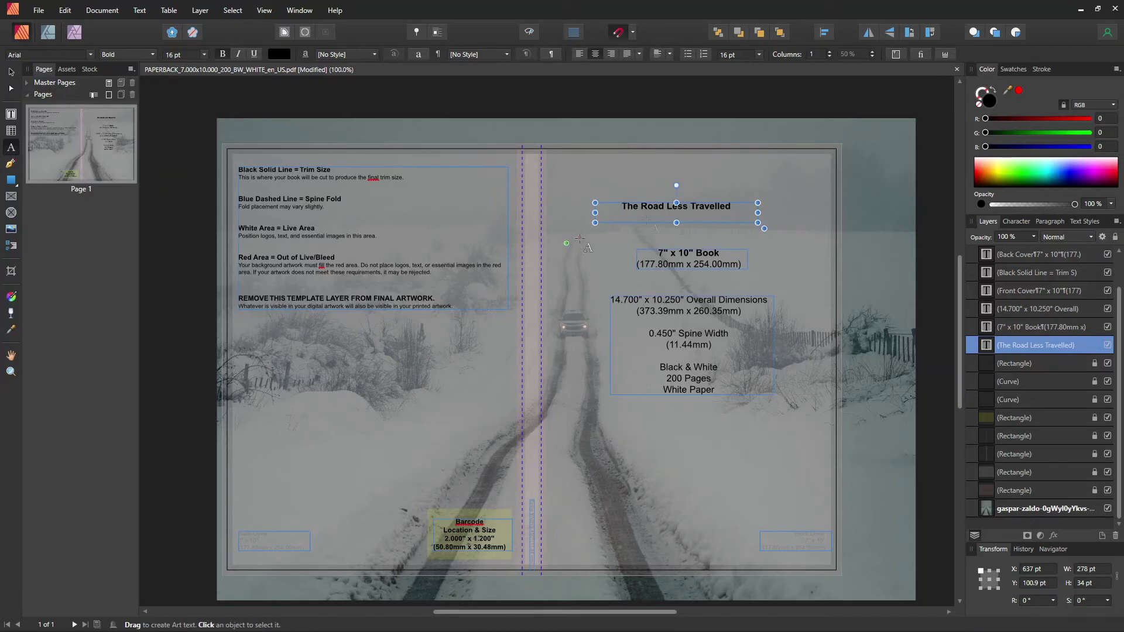
pyautogui.click(745, 209)
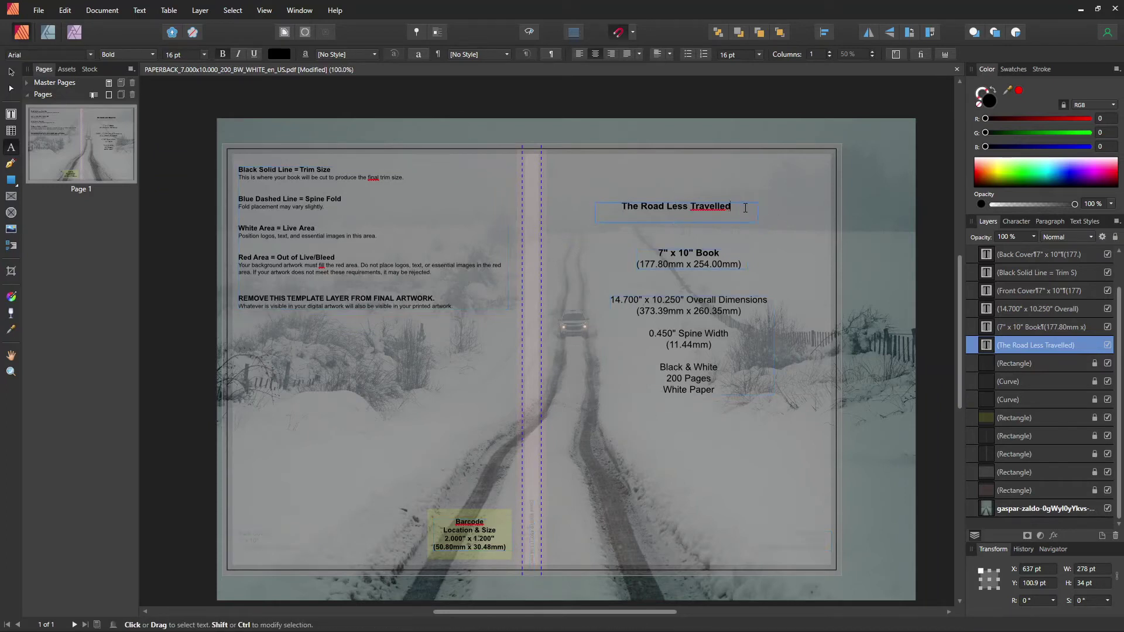
pyautogui.press('Escape')
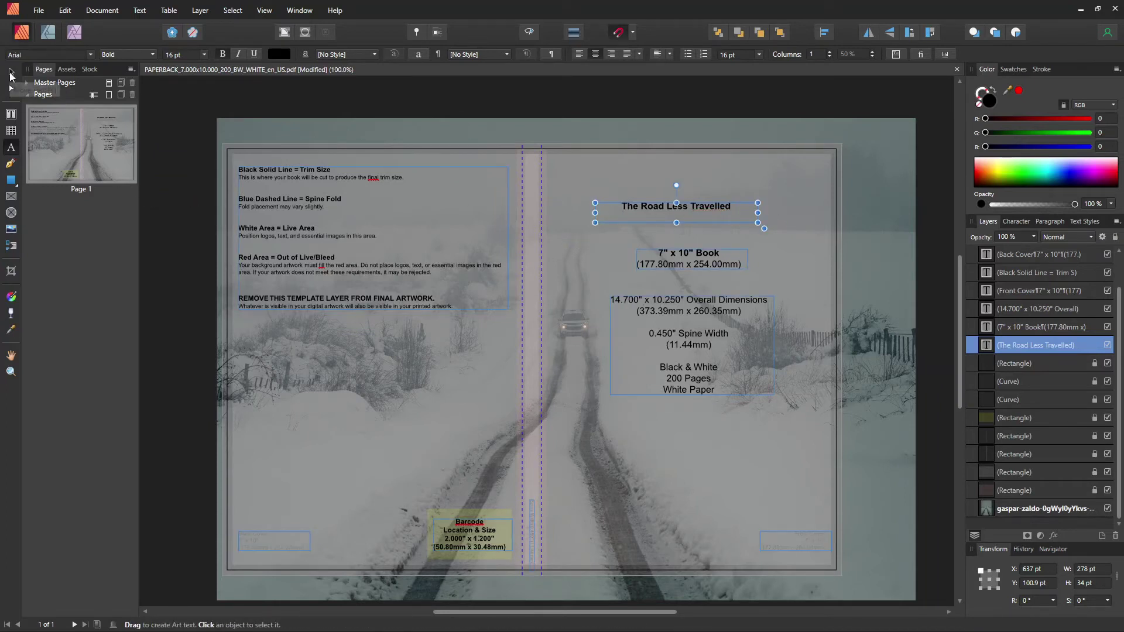
pyautogui.click(11, 75)
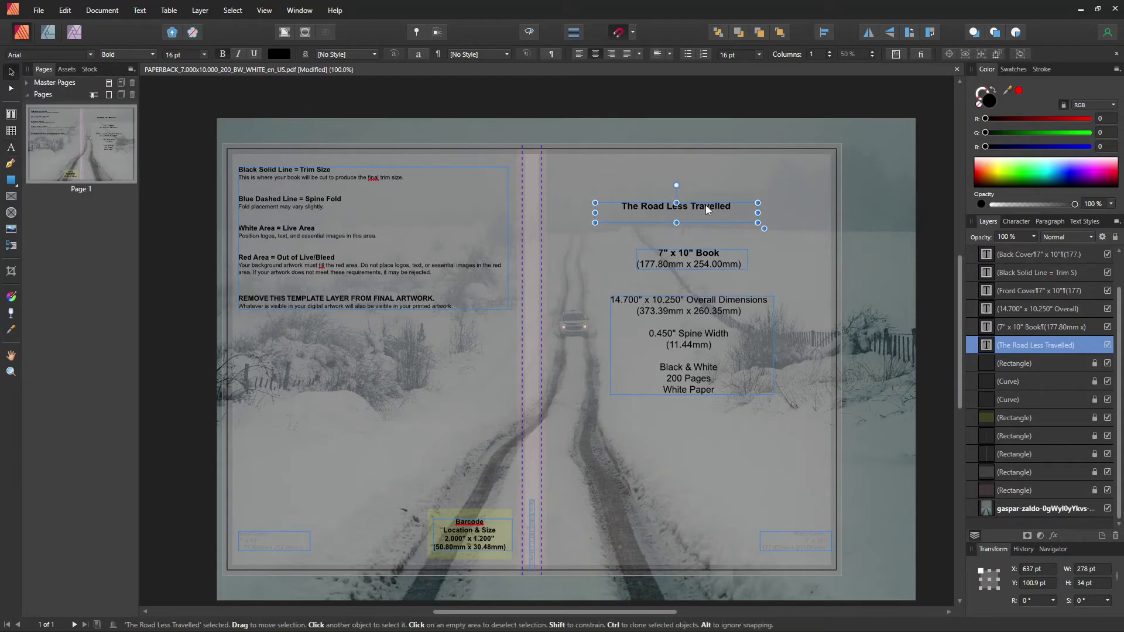
pyautogui.moveTo(705, 205); pyautogui.dragTo(715, 228)
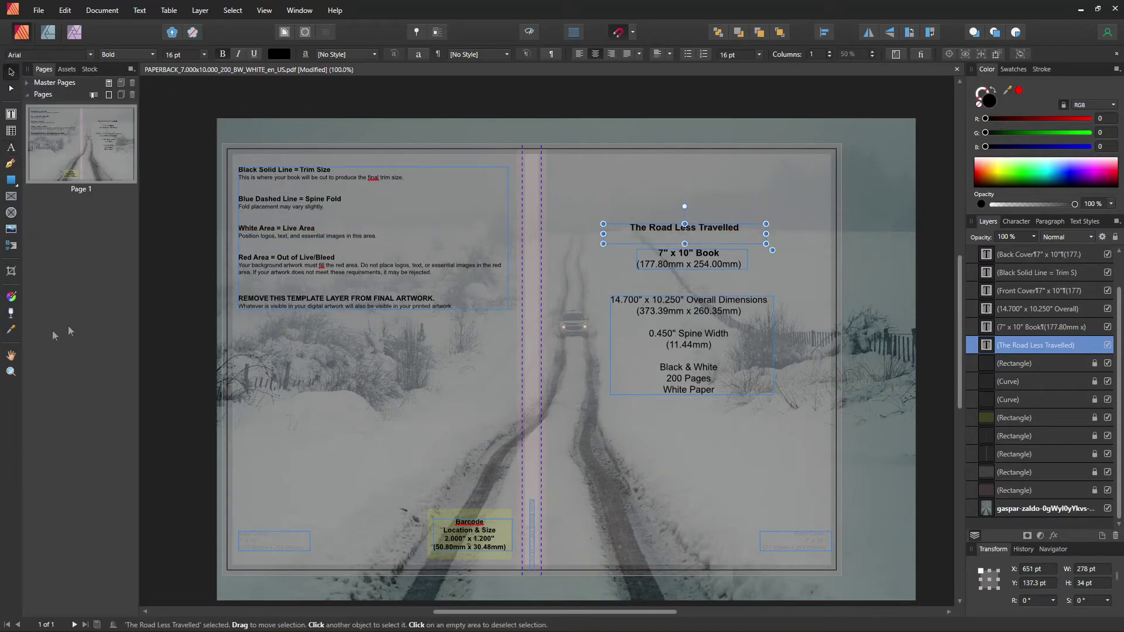
# - Set the title font to Engravers MT and widen its frame to fit one line
pyautogui.click(91, 56)
pyautogui.scroll(-6, 174, 221)
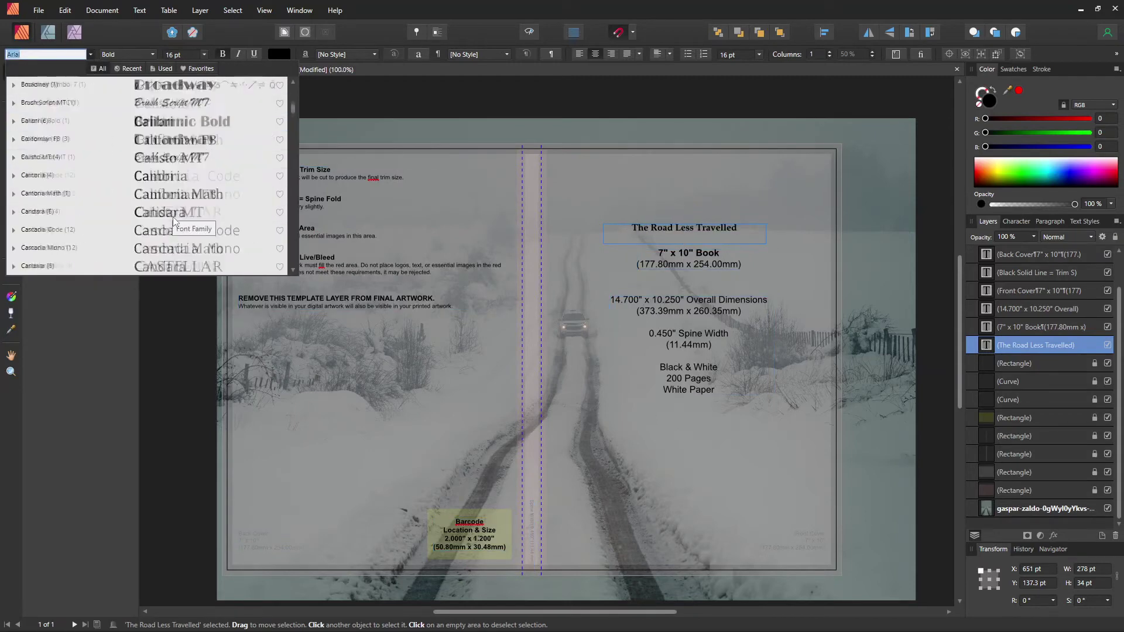
pyautogui.scroll(-8, 174, 221)
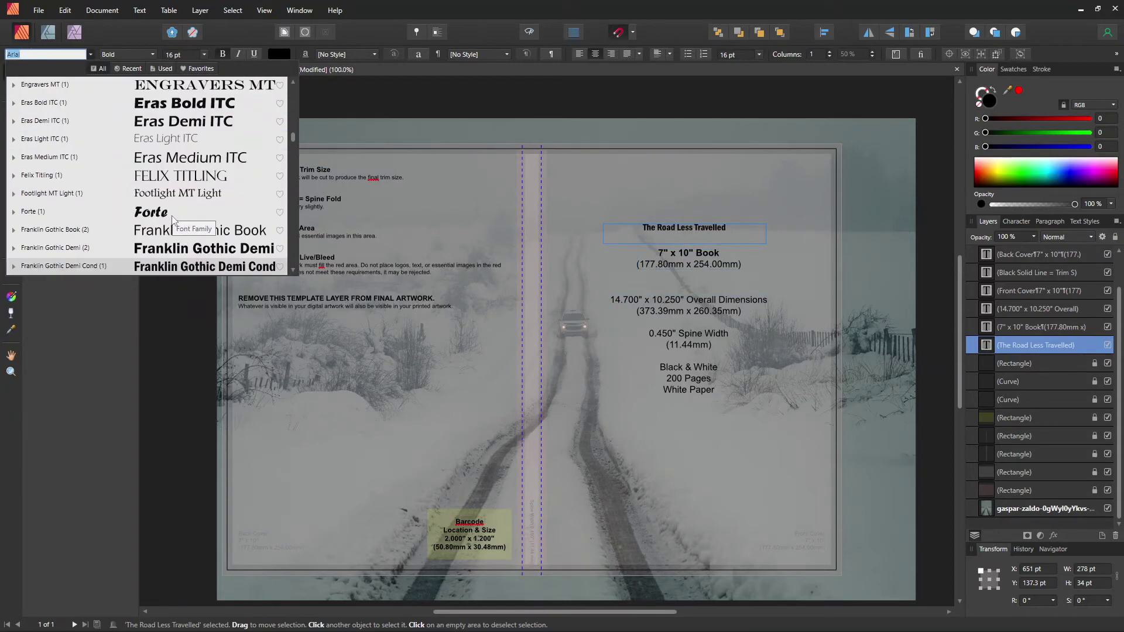
pyautogui.scroll(1, 182, 139)
pyautogui.click(182, 140)
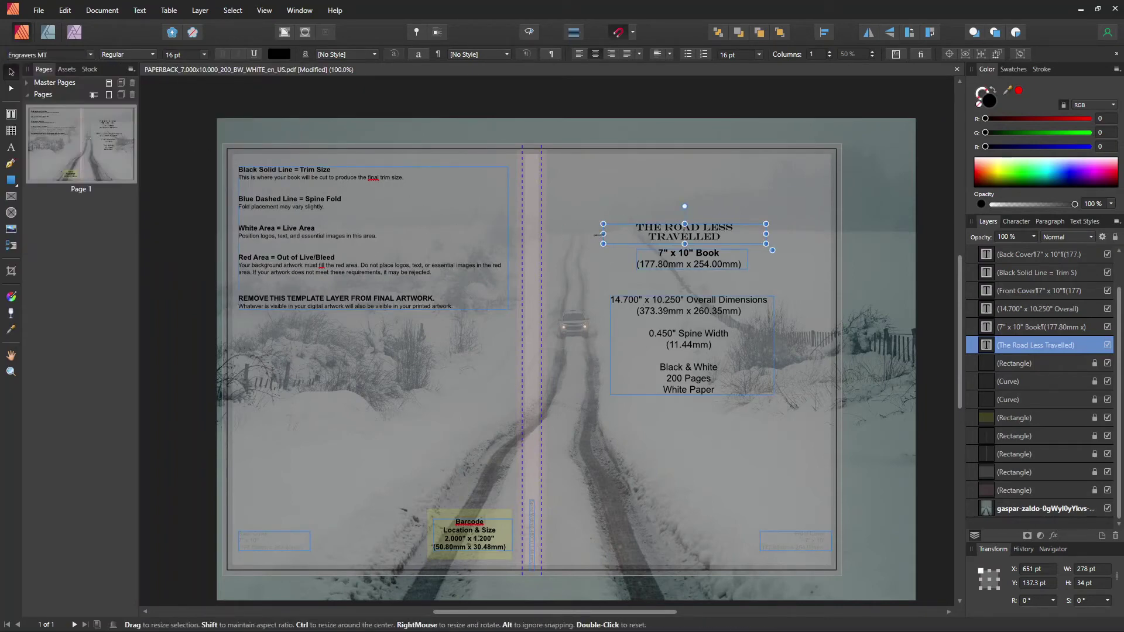
pyautogui.moveTo(599, 234); pyautogui.dragTo(566, 235)
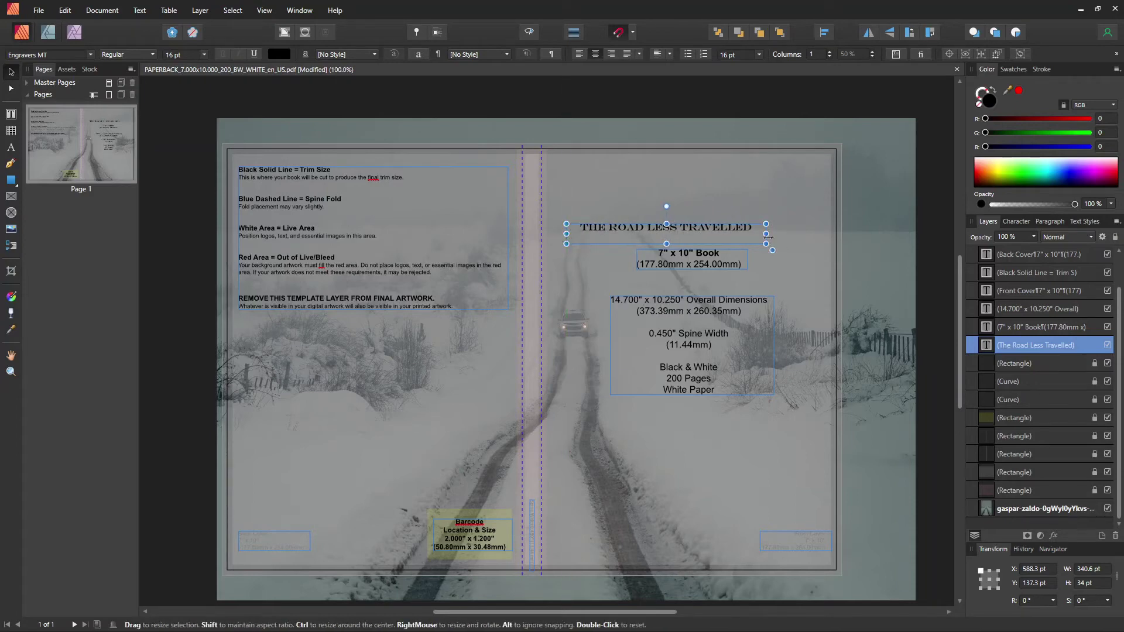
pyautogui.moveTo(767, 235); pyautogui.dragTo(801, 235)
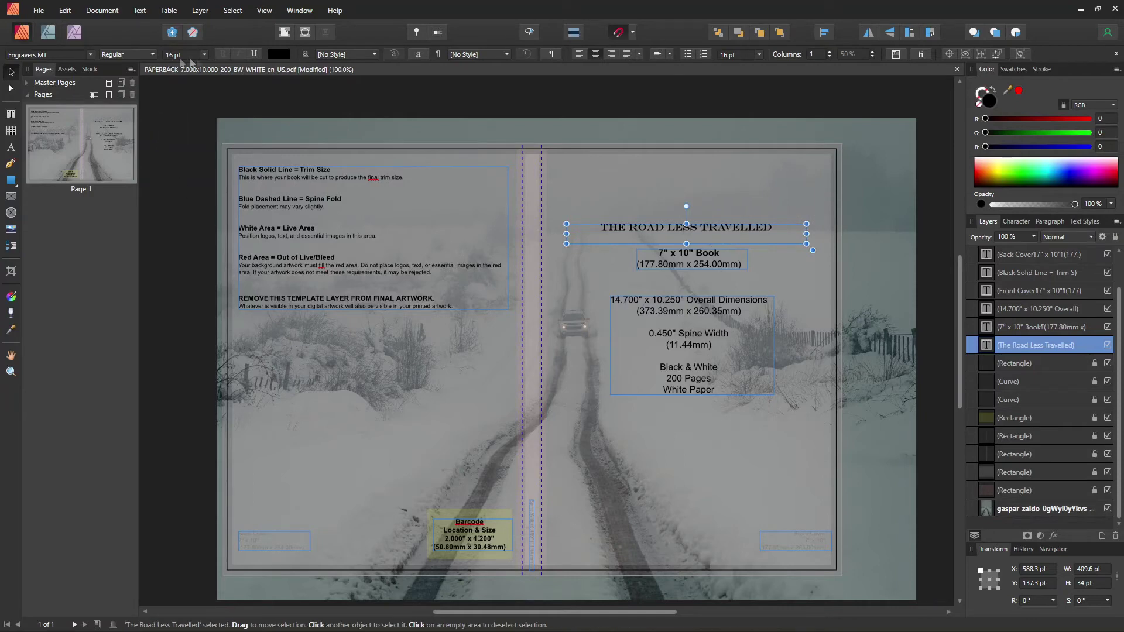
# - Size the title to 24 pt and widen its frame to 465.6 pt at X 564.3 pt
pyautogui.click(204, 55)
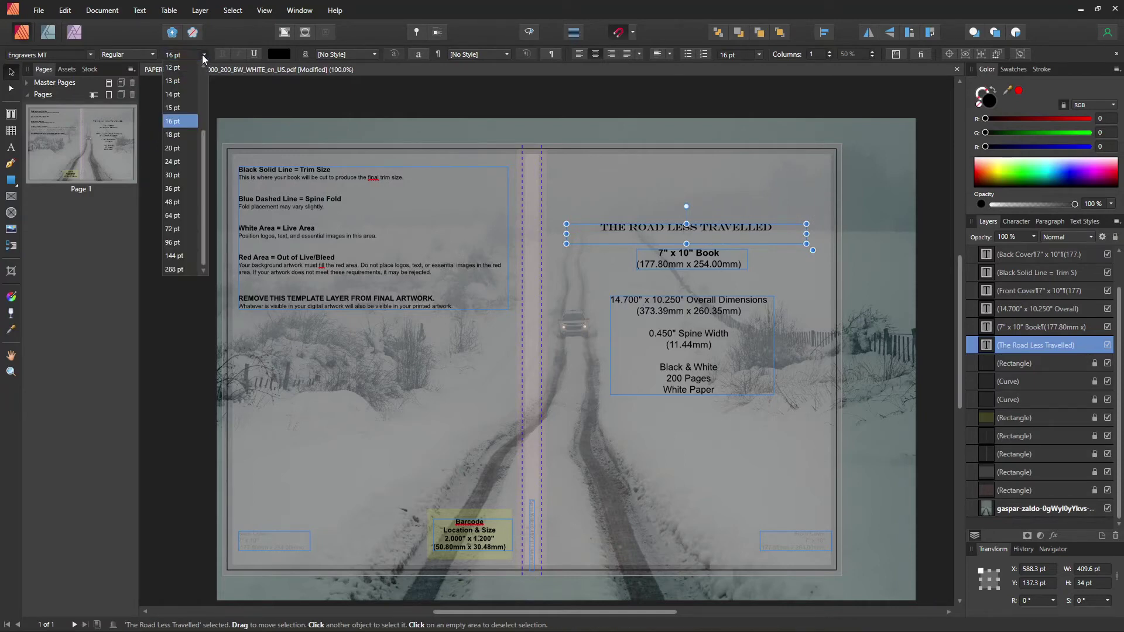
pyautogui.click(176, 163)
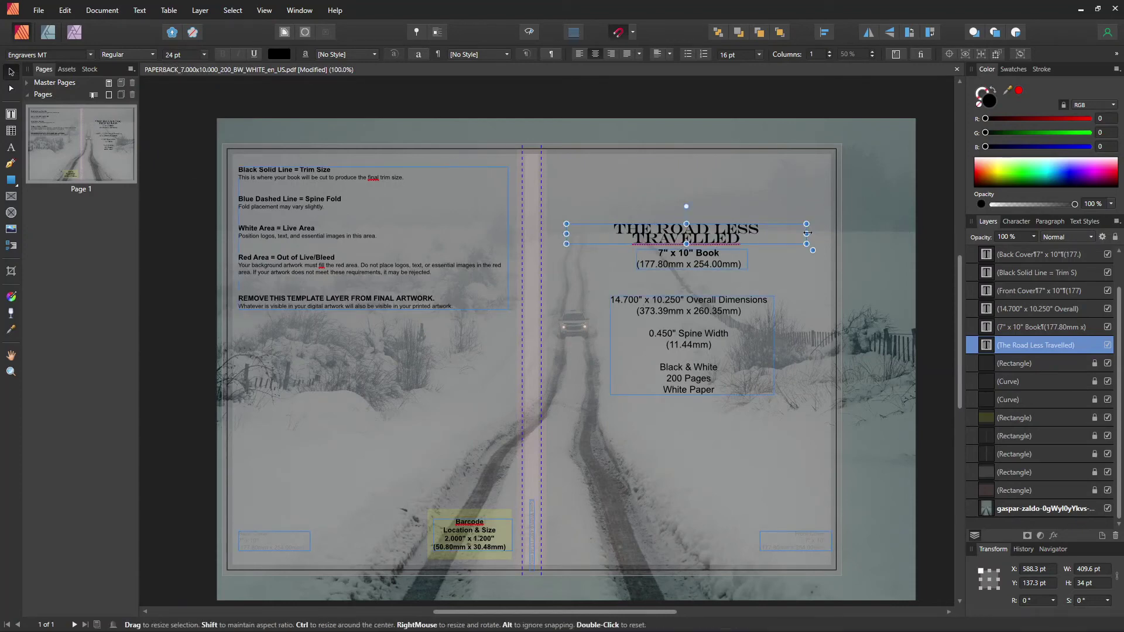
pyautogui.moveTo(808, 233); pyautogui.dragTo(825, 234)
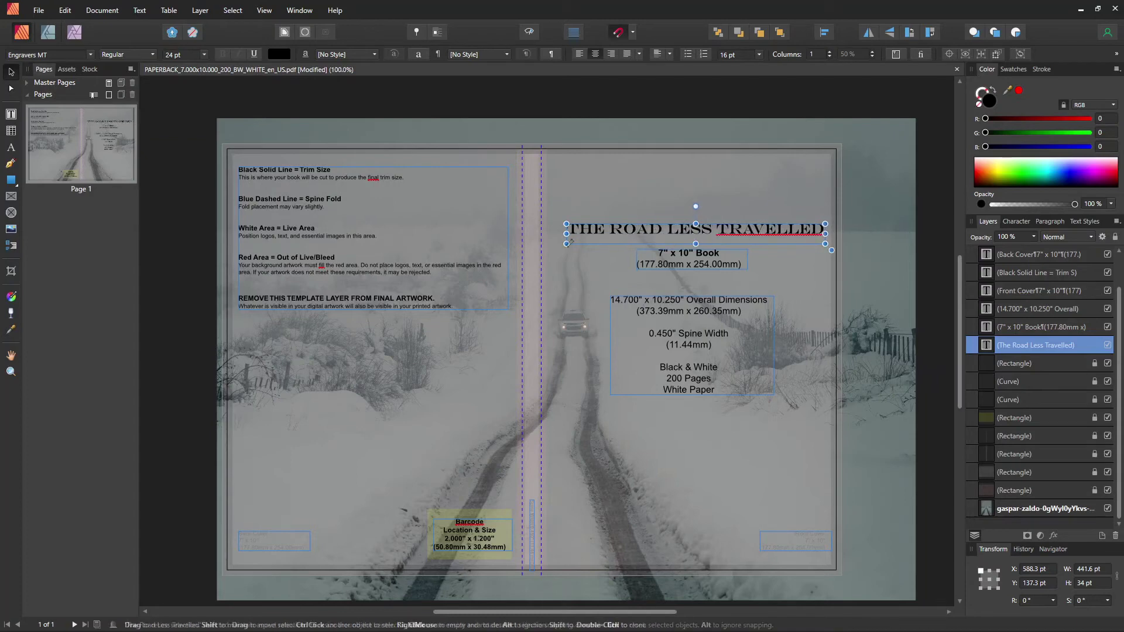
pyautogui.moveTo(567, 234); pyautogui.dragTo(552, 234)
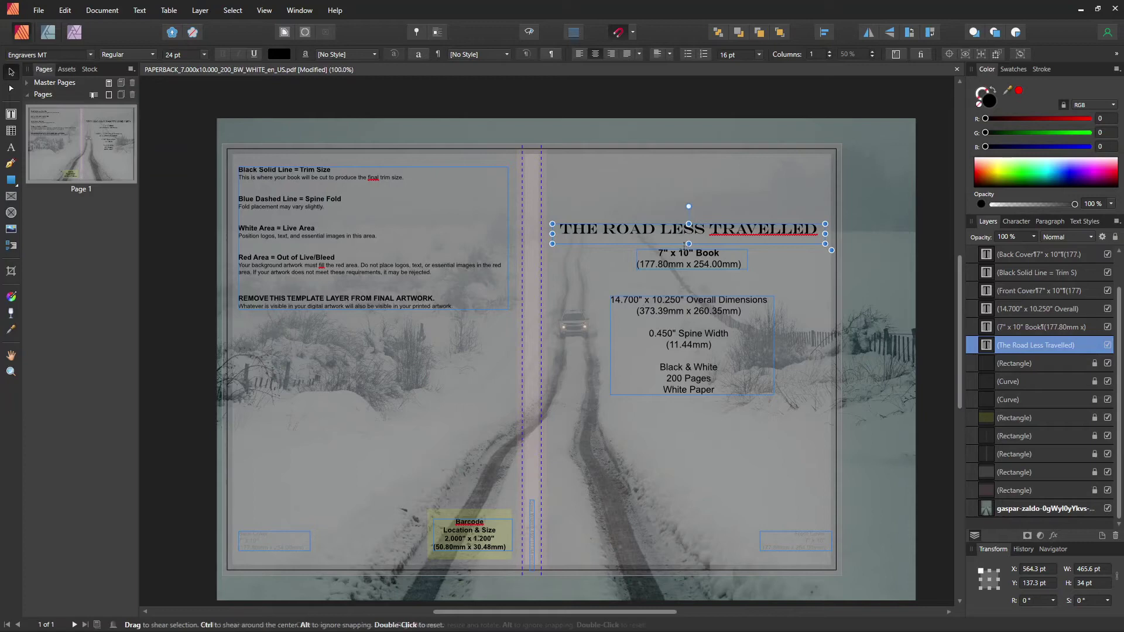
pyautogui.moveTo(688, 243); pyautogui.dragTo(690, 261)
pyautogui.hotkey('ctrl', 'z')
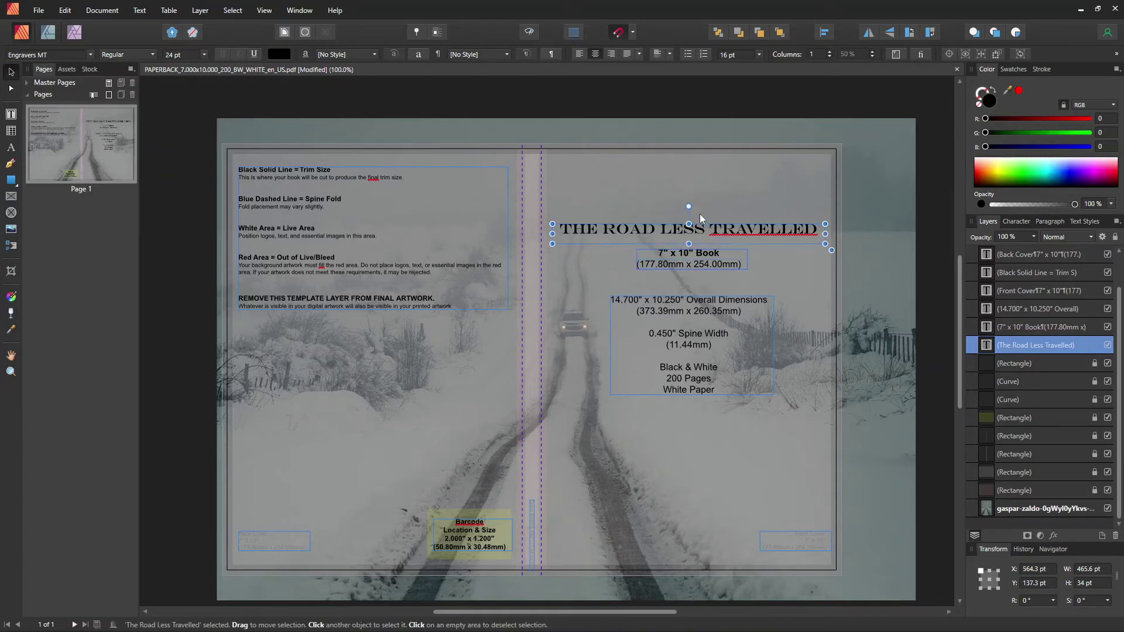
# - Delete the 14.700 x 10.250 overall-dimensions text layer
pyautogui.click(707, 201)
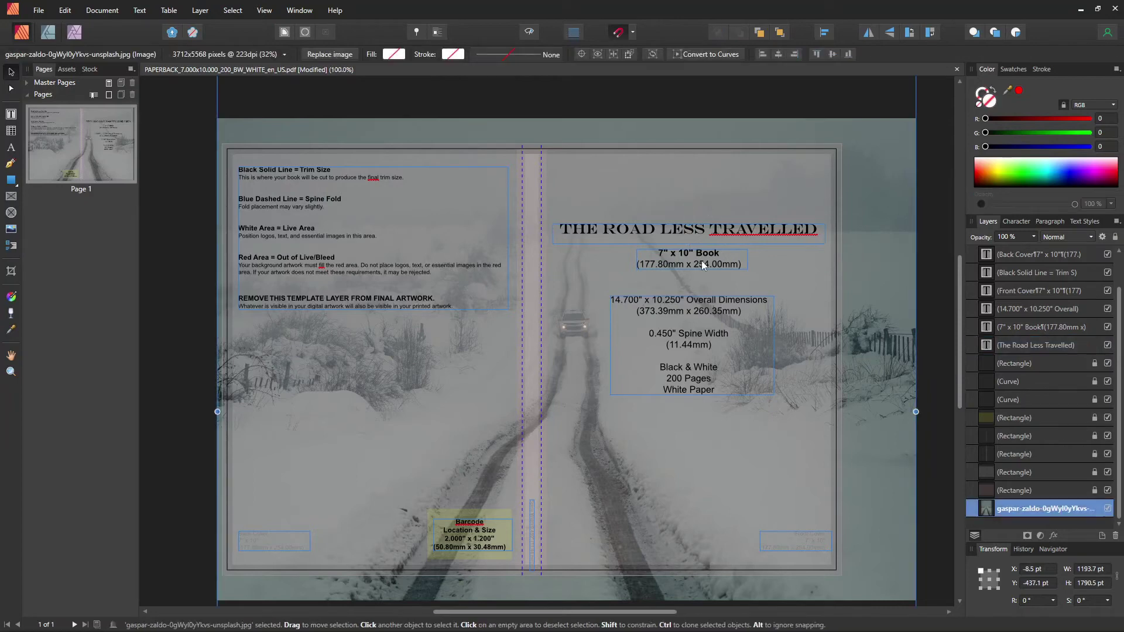
pyautogui.click(696, 315)
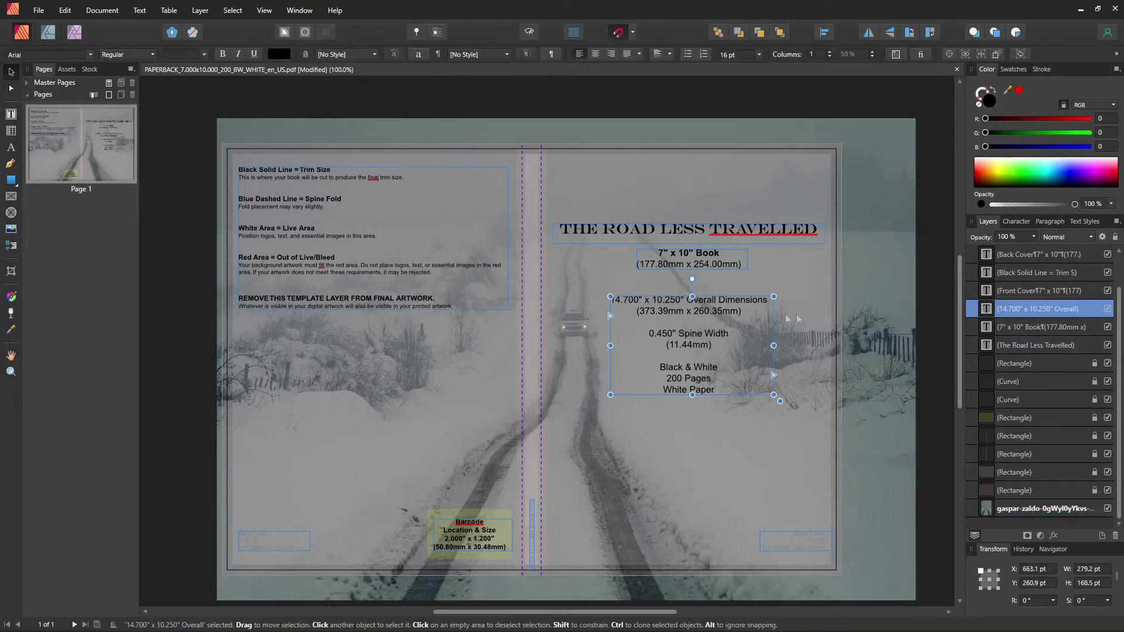
pyautogui.click(1108, 309)
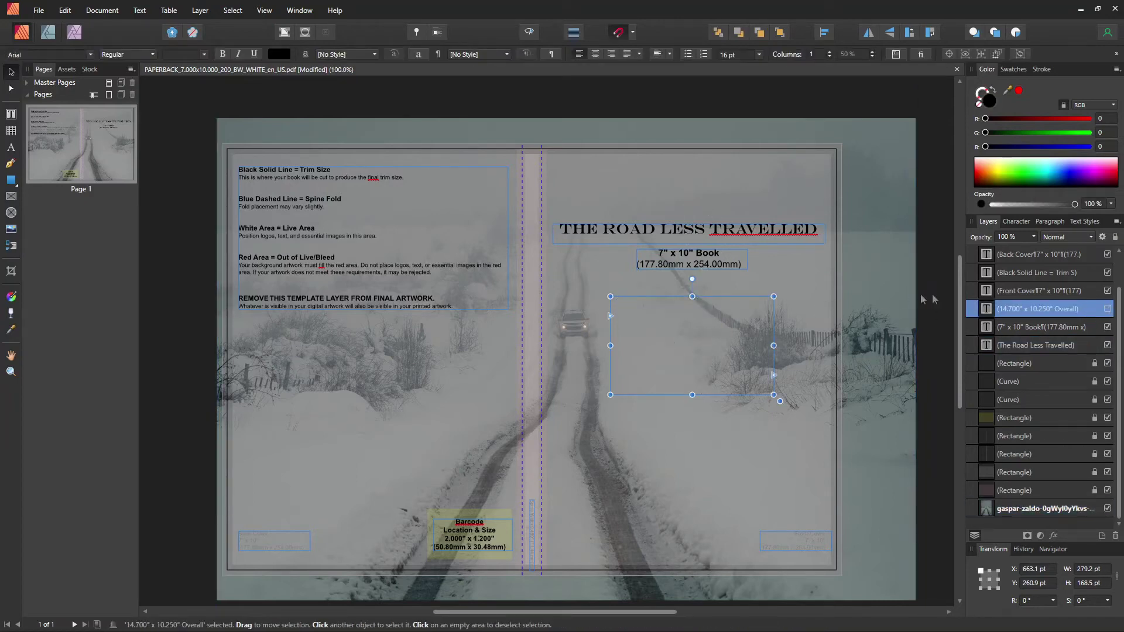
pyautogui.moveTo(1005, 311); pyautogui.dragTo(1116, 541)
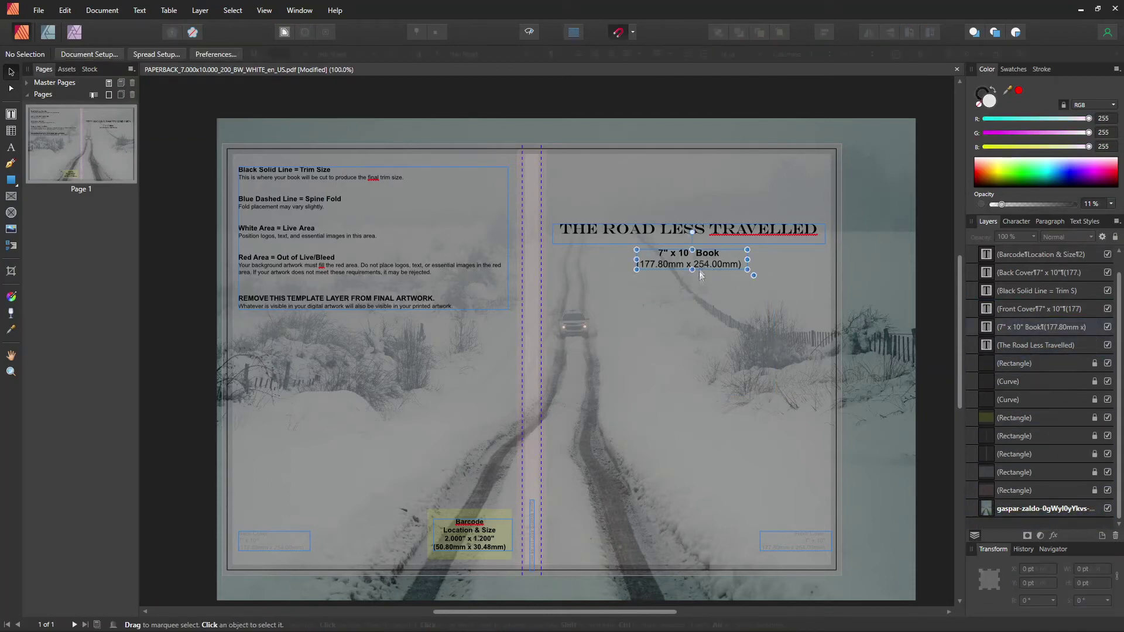
# - Move the 7" x 10" Book text near the cover's bottom and change it to 'Author's Name'
pyautogui.moveTo(699, 259); pyautogui.dragTo(697, 497)
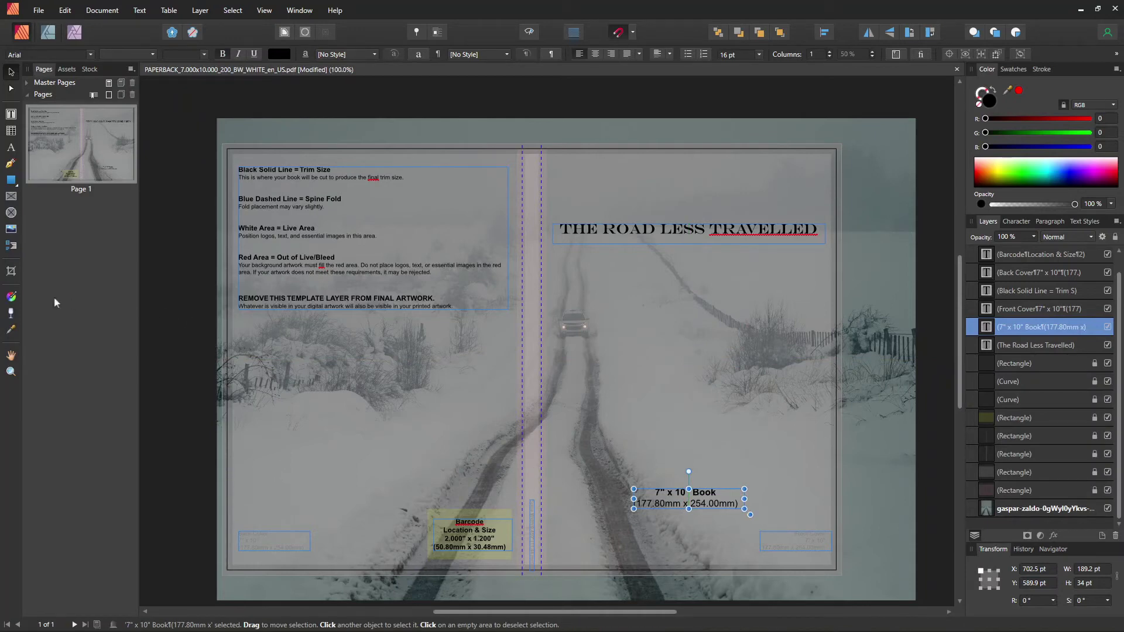
pyautogui.click(11, 147)
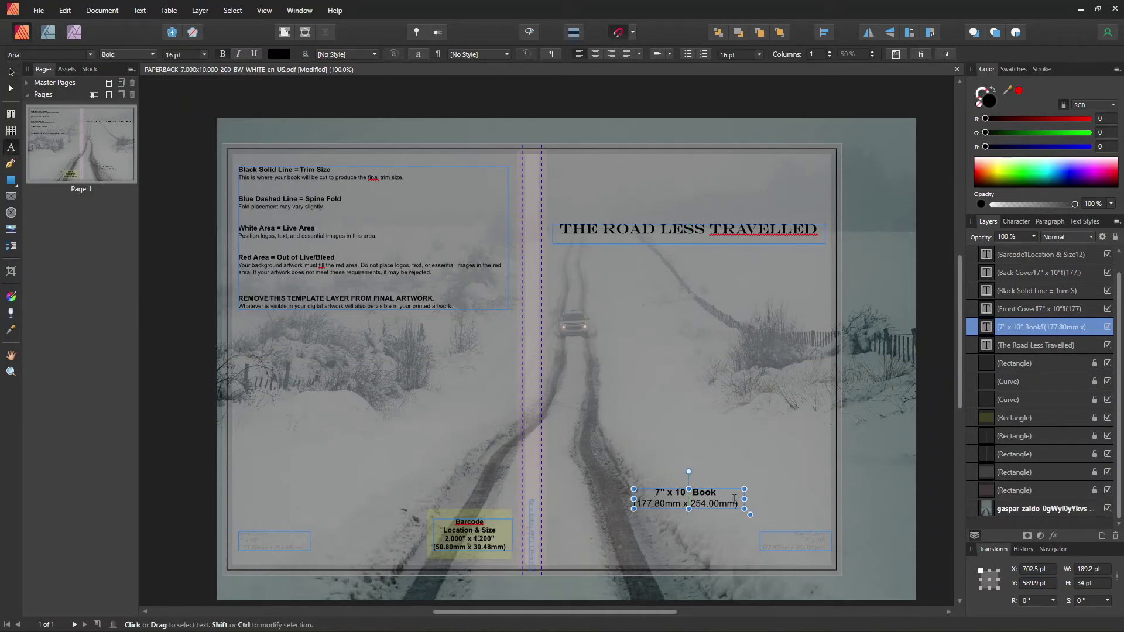
pyautogui.moveTo(739, 505); pyautogui.dragTo(636, 493)
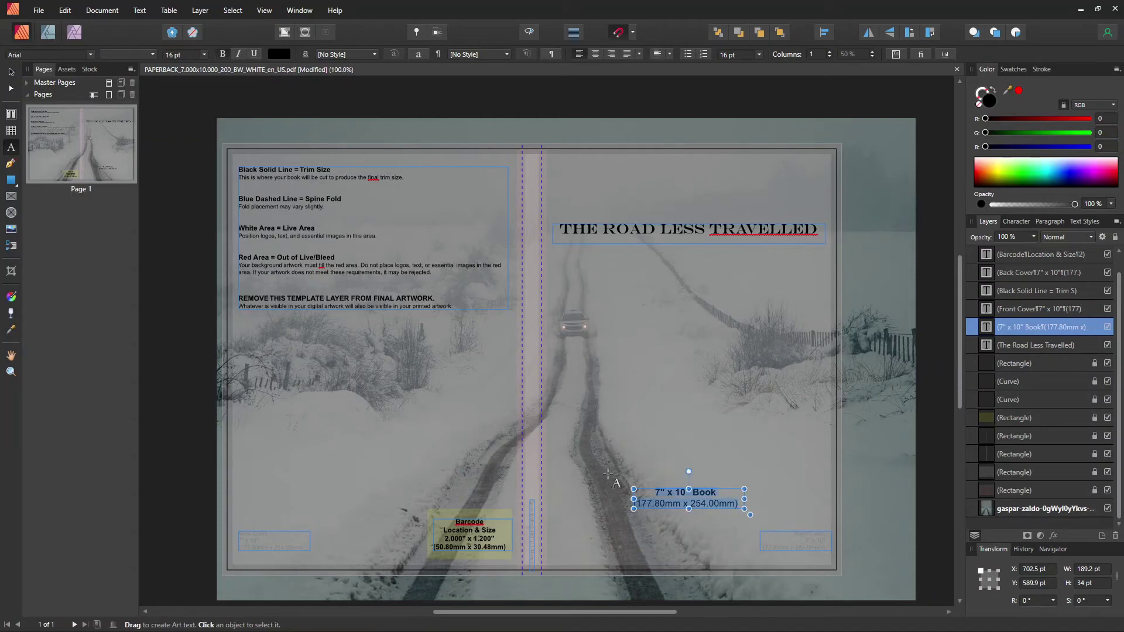
pyautogui.write('Author’s Name')
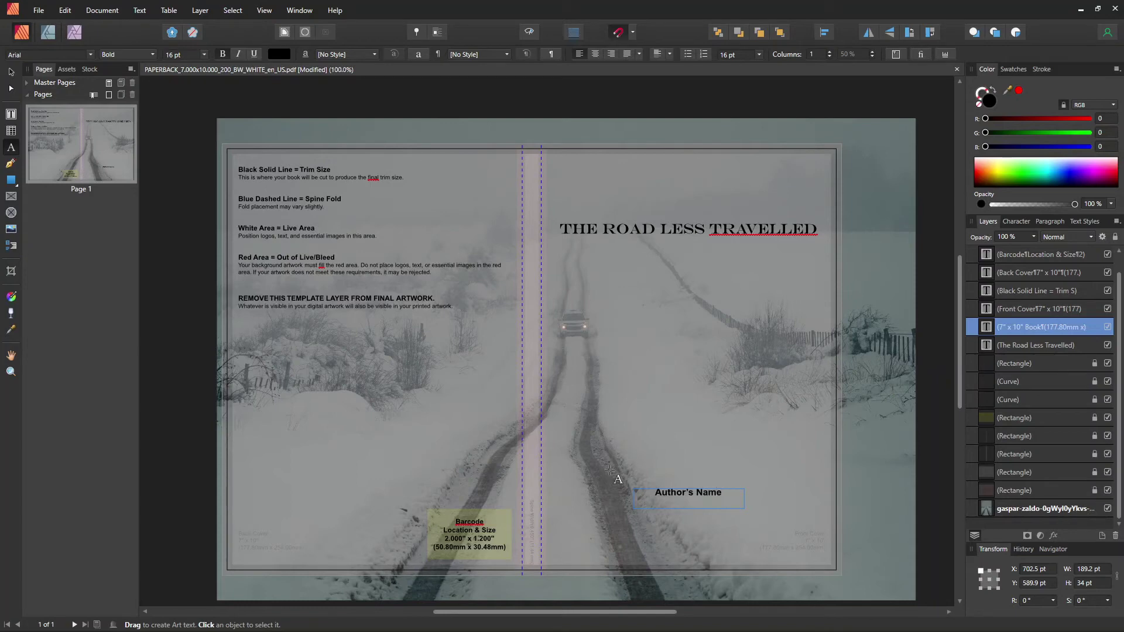
pyautogui.press('Escape')
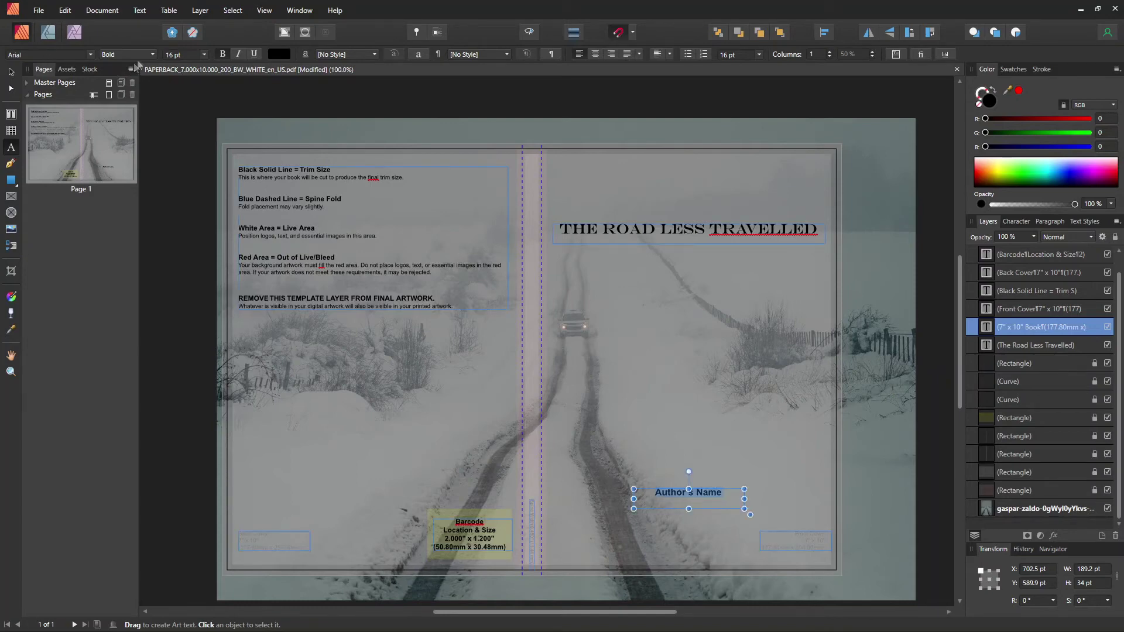
# - Set the Author's Name text in the Engravers MT font
pyautogui.click(92, 54)
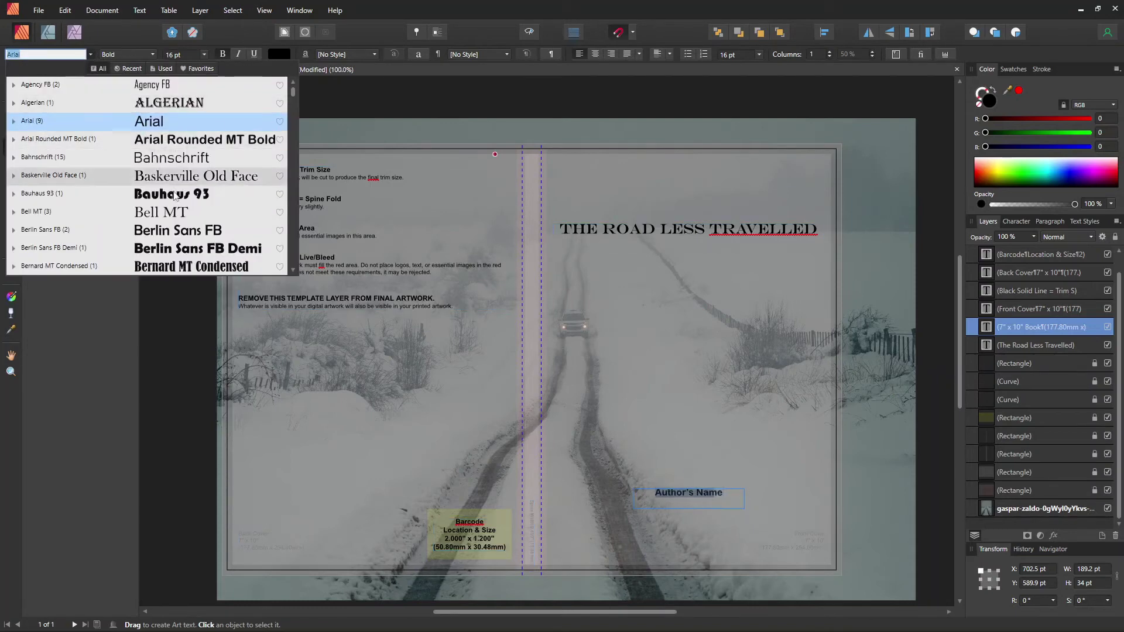
pyautogui.scroll(-2, 179, 196)
pyautogui.scroll(-6, 178, 196)
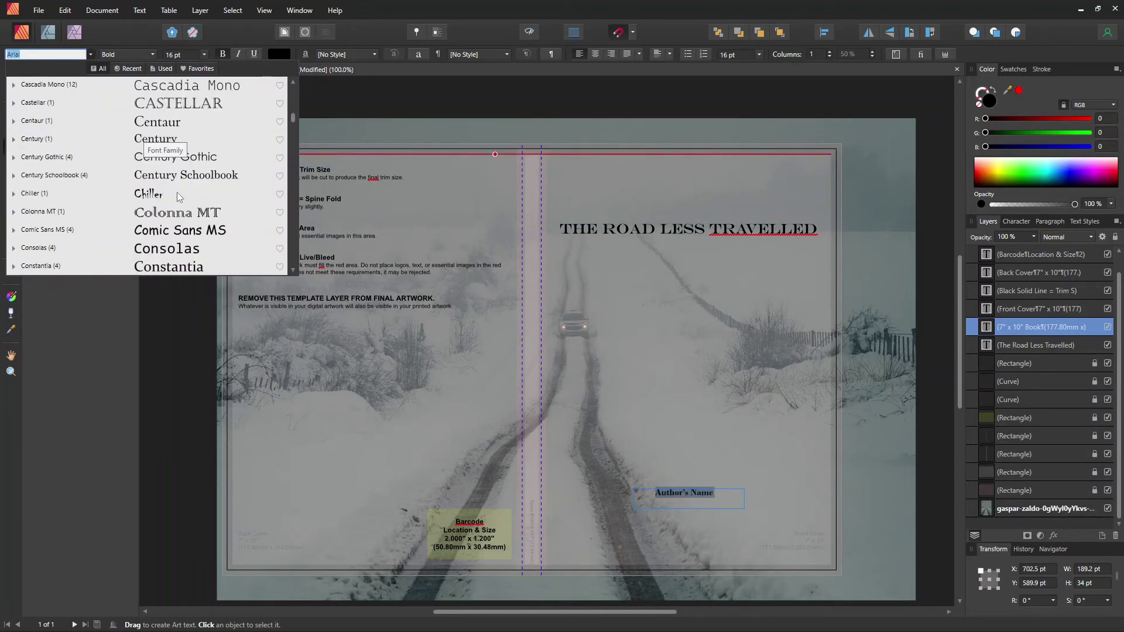
pyautogui.scroll(-3, 177, 192)
pyautogui.click(177, 193)
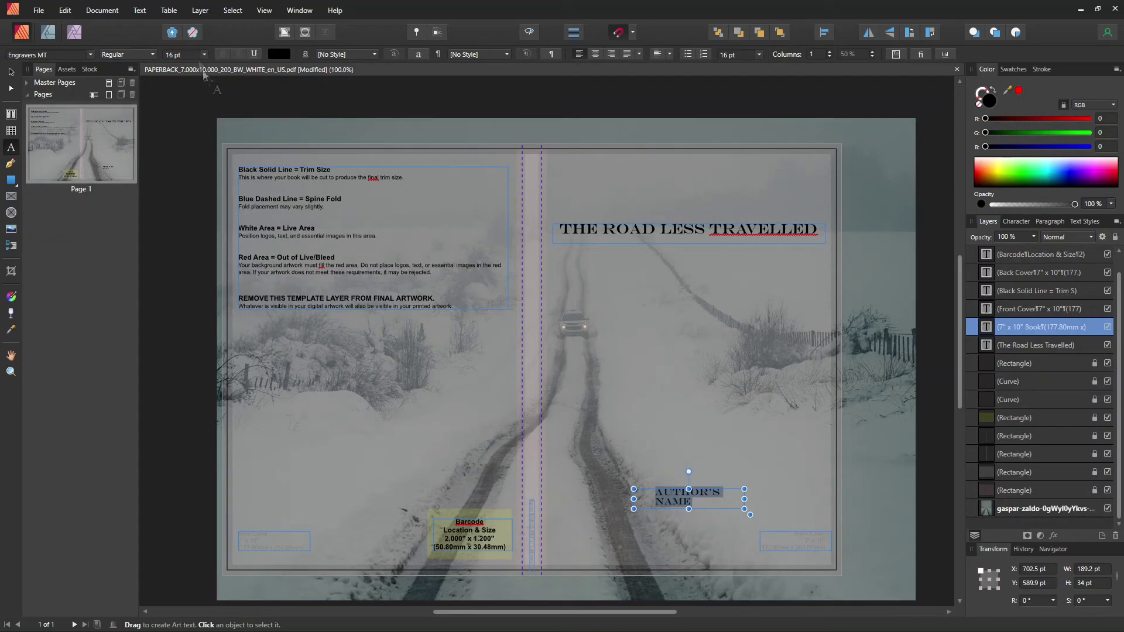
# - Widen the author frame to one line, remove the leading spaces, centre the text, and move it up
pyautogui.moveTo(633, 499); pyautogui.dragTo(608, 501)
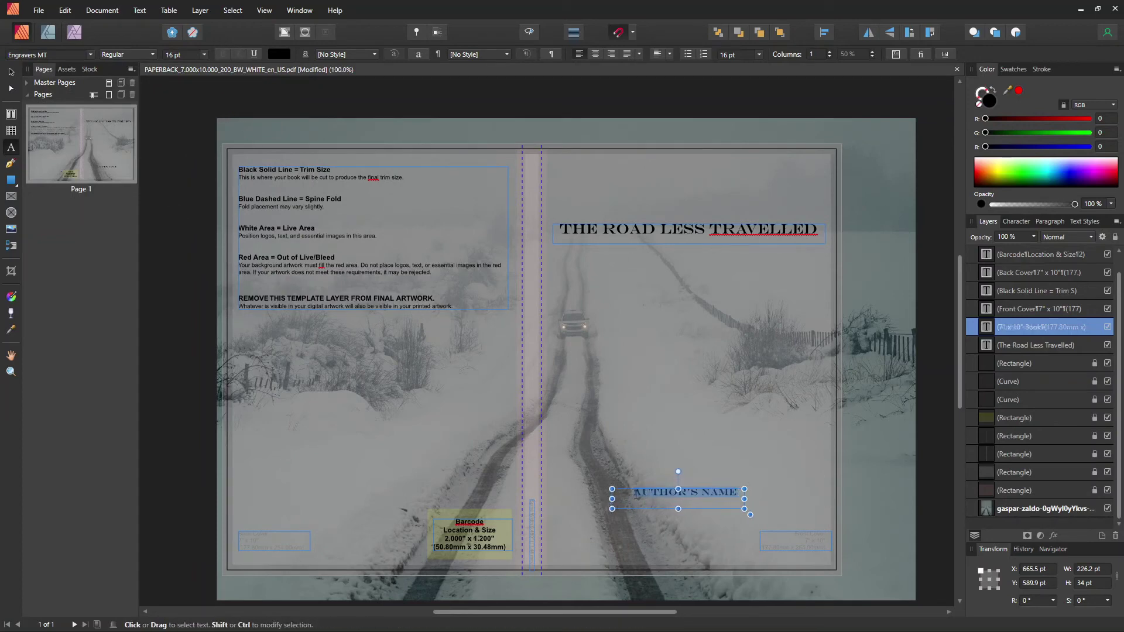
pyautogui.press('BackSpace')
pyautogui.press('BackSpace')
pyautogui.press('BackSpace')
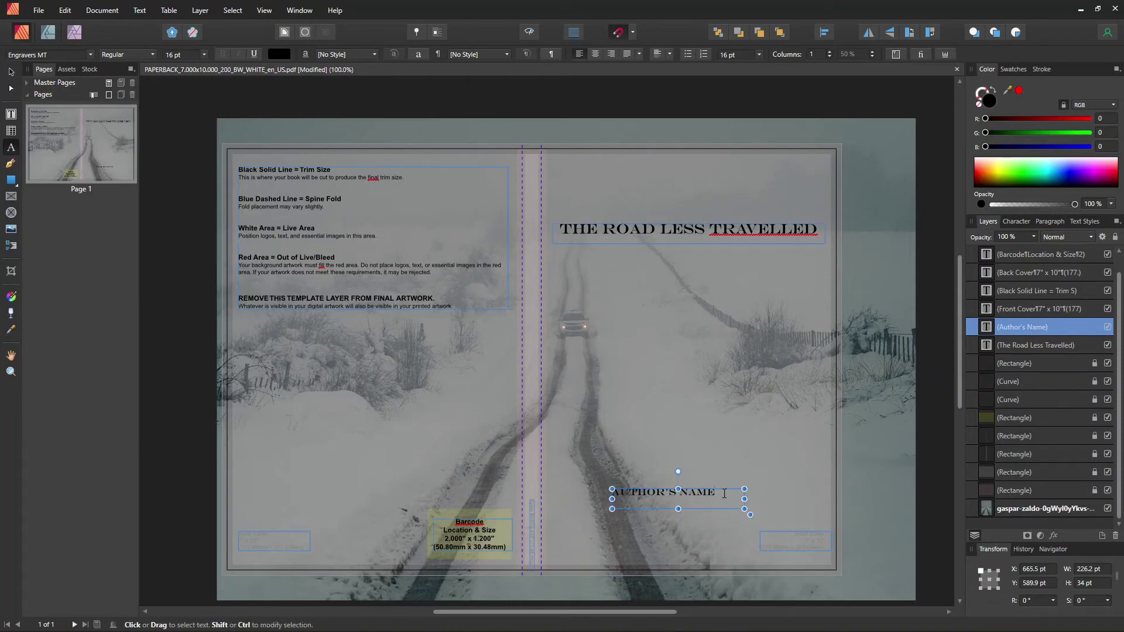
pyautogui.click(597, 55)
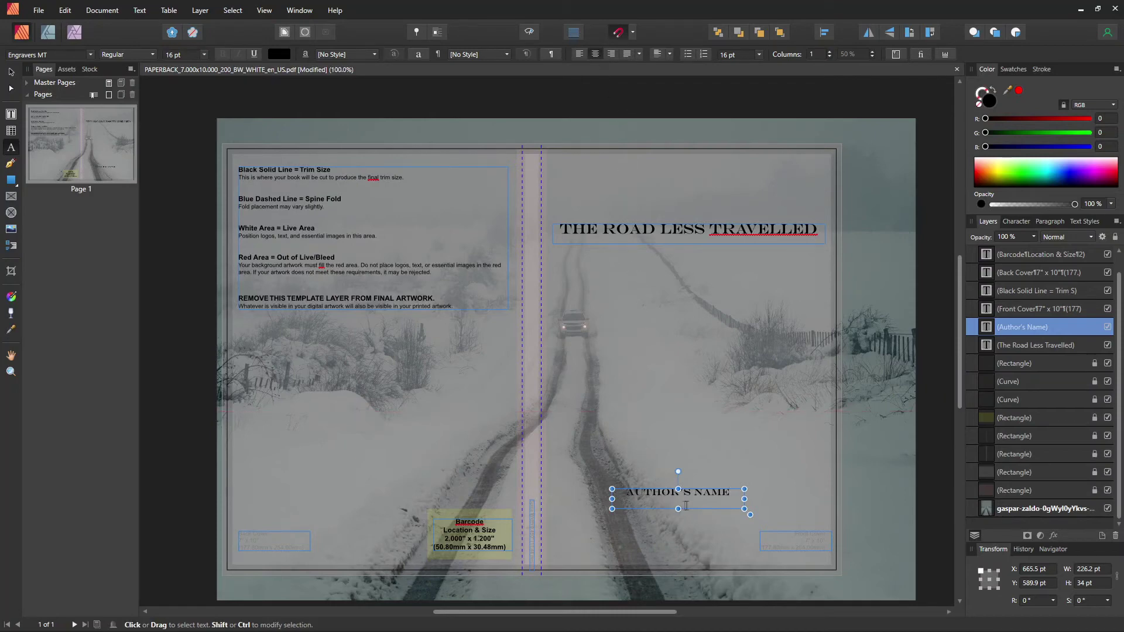
pyautogui.press('Escape')
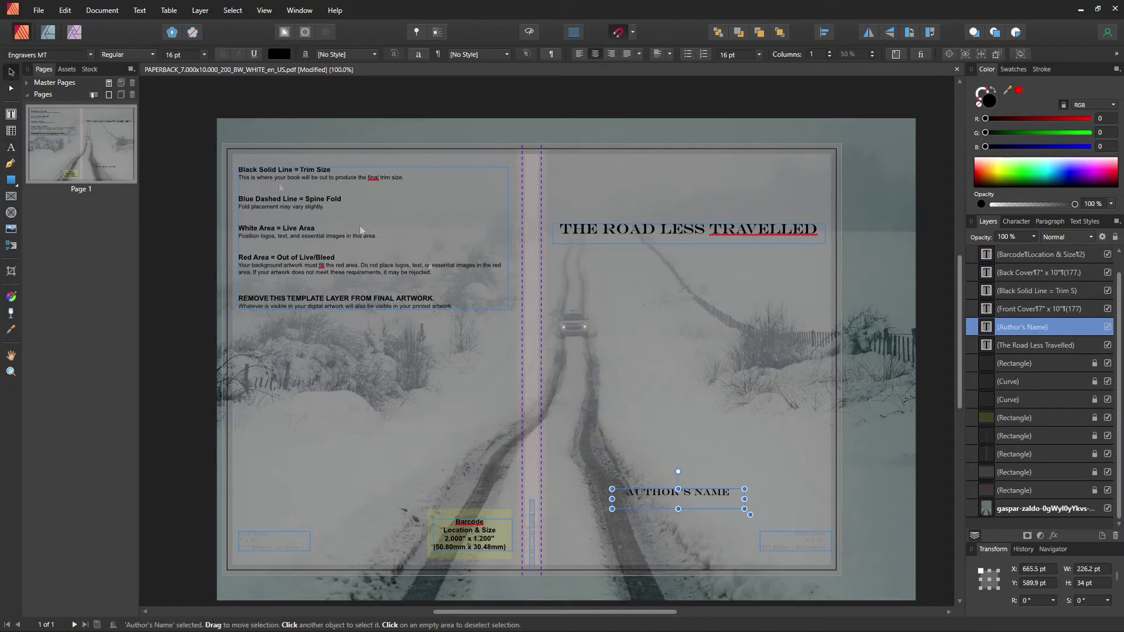
pyautogui.moveTo(689, 494); pyautogui.dragTo(703, 407)
# - Drag the author's name to the lower right of the front cover and deselect it
pyautogui.moveTo(706, 469); pyautogui.dragTo(764, 496)
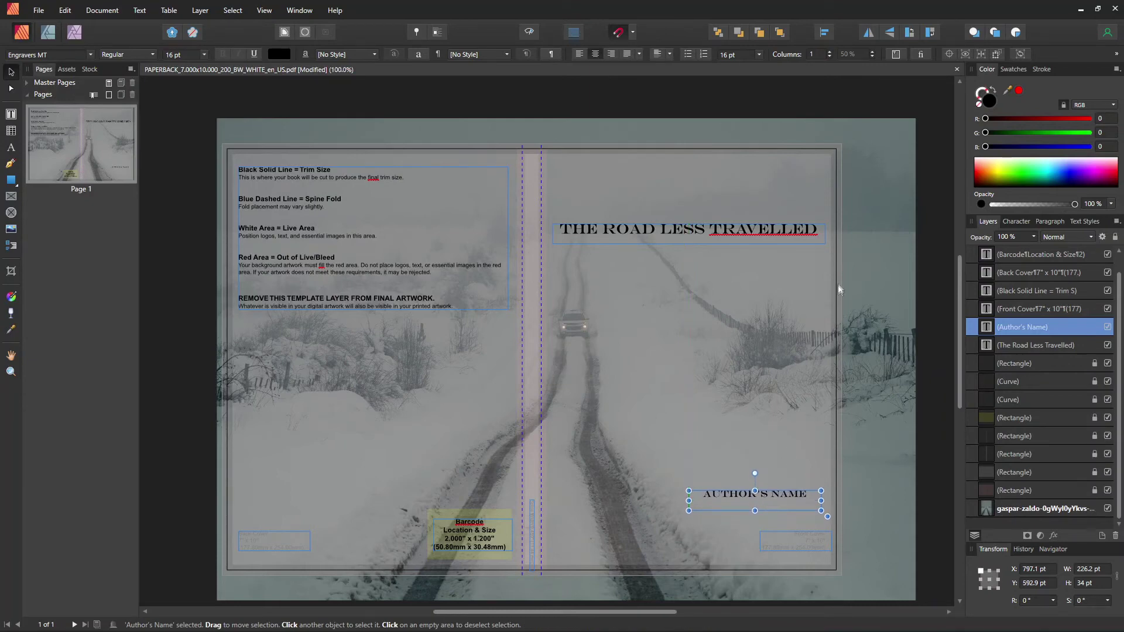
pyautogui.click(201, 185)
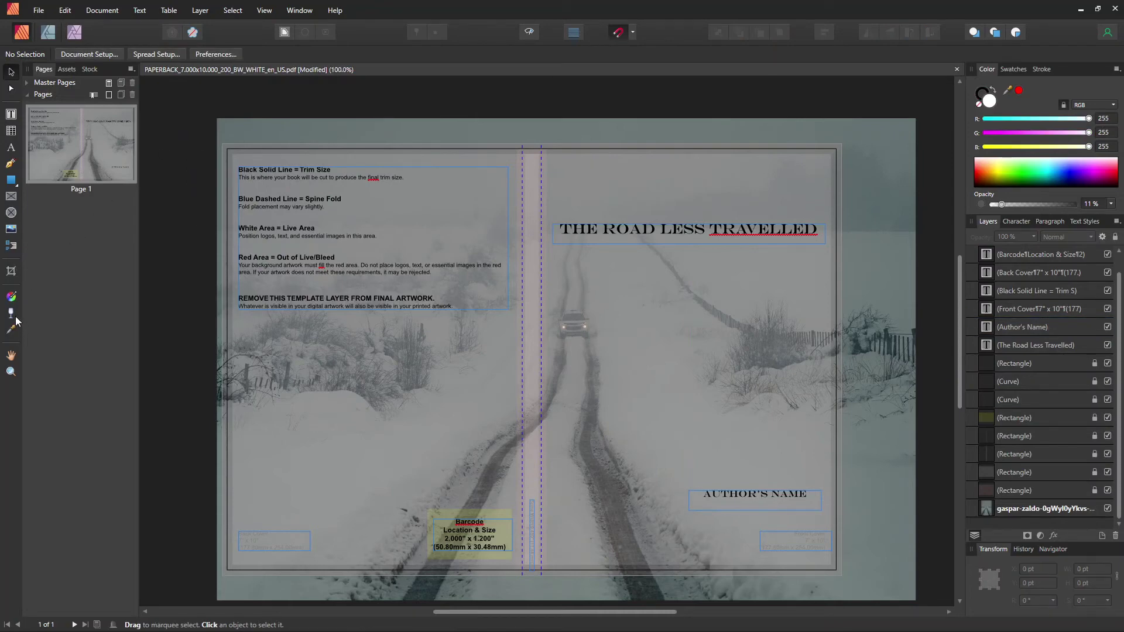
pyautogui.click(12, 144)
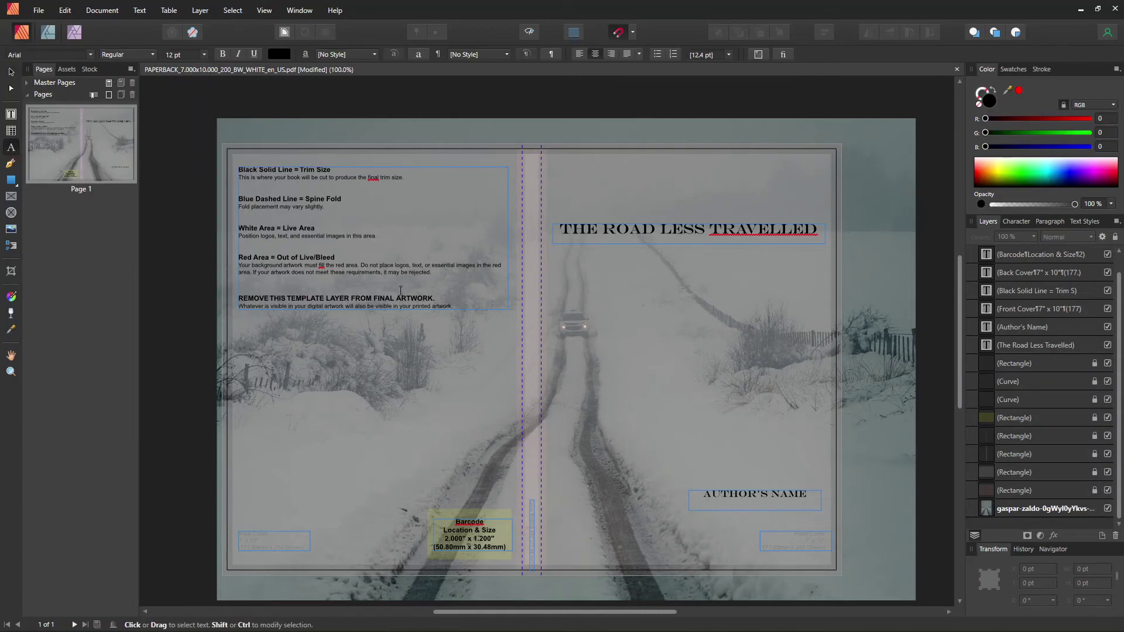
# - Replace the first back-cover template heading with 'ABOUT THE AUTHOR'
pyautogui.moveTo(461, 303); pyautogui.dragTo(281, 236)
pyautogui.click(281, 236)
pyautogui.moveTo(406, 177); pyautogui.dragTo(238, 169)
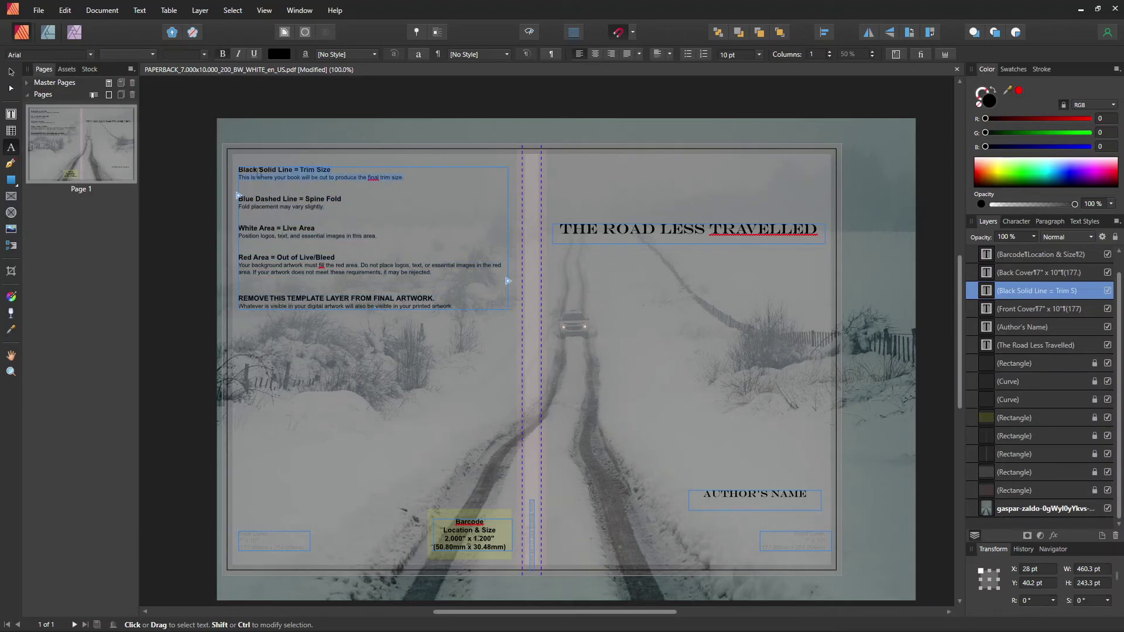
pyautogui.click(359, 177)
pyautogui.click(466, 400)
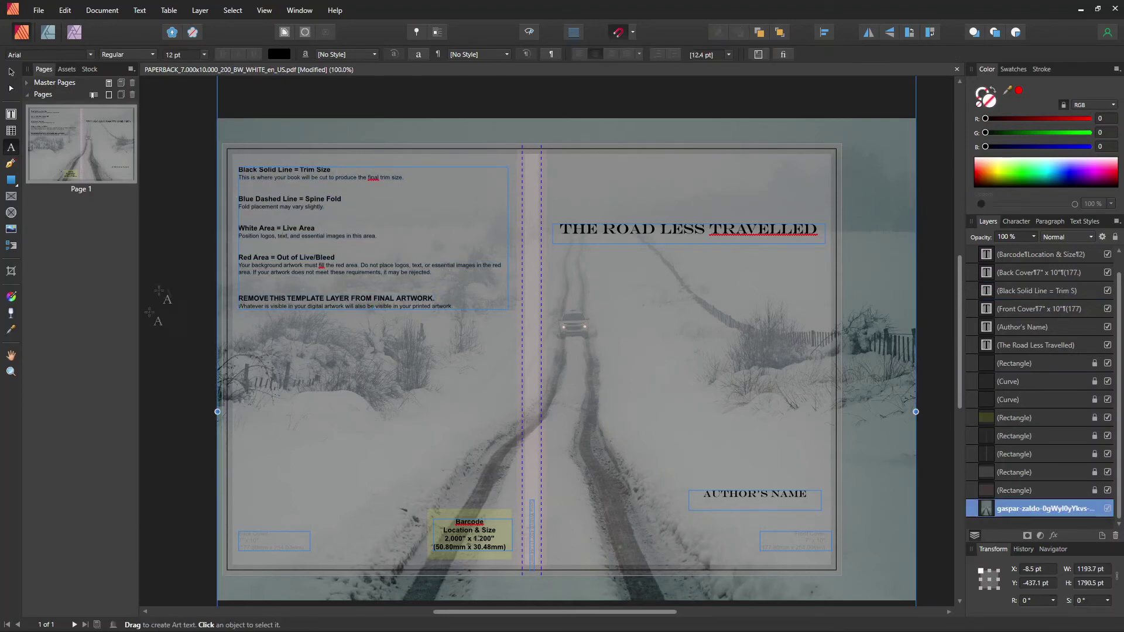
pyautogui.click(160, 273)
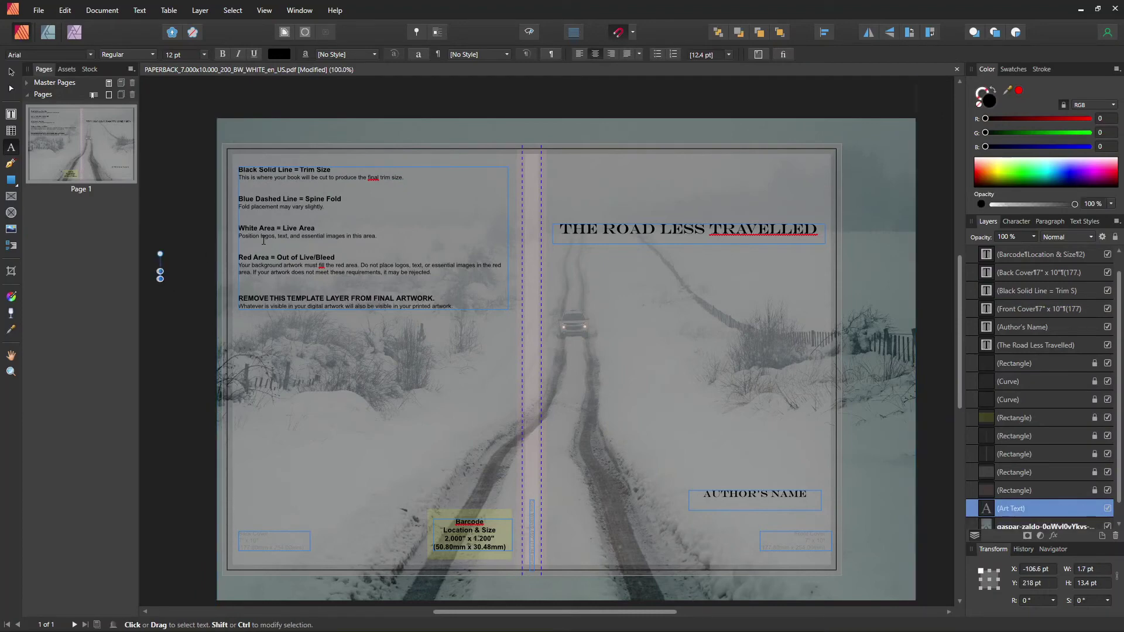
pyautogui.click(272, 223)
pyautogui.click(331, 169)
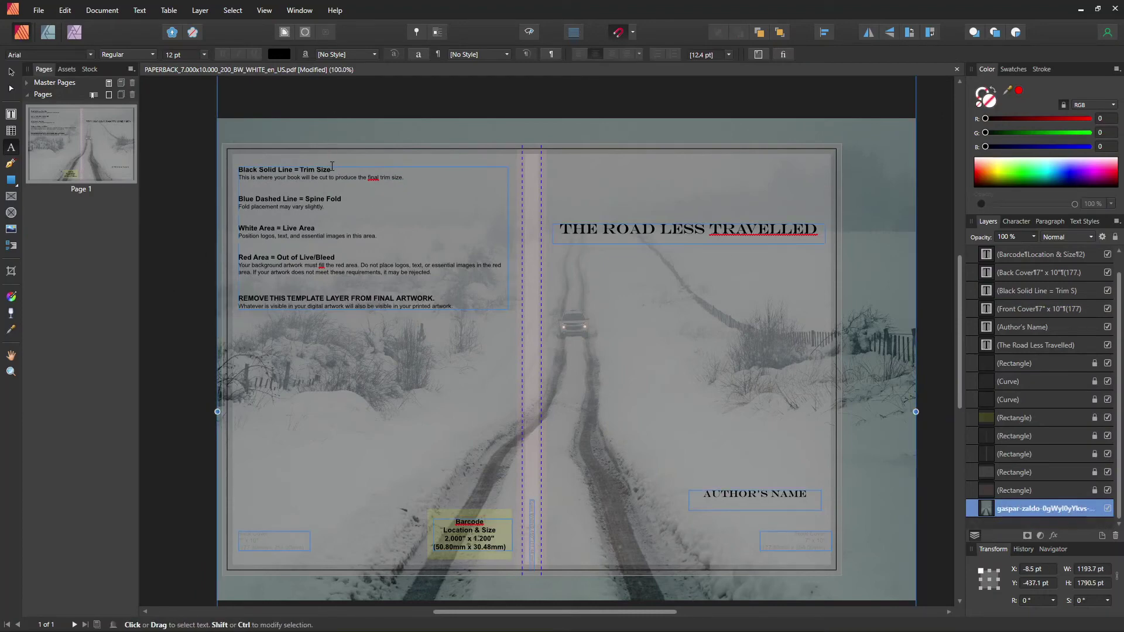
pyautogui.press('Escape')
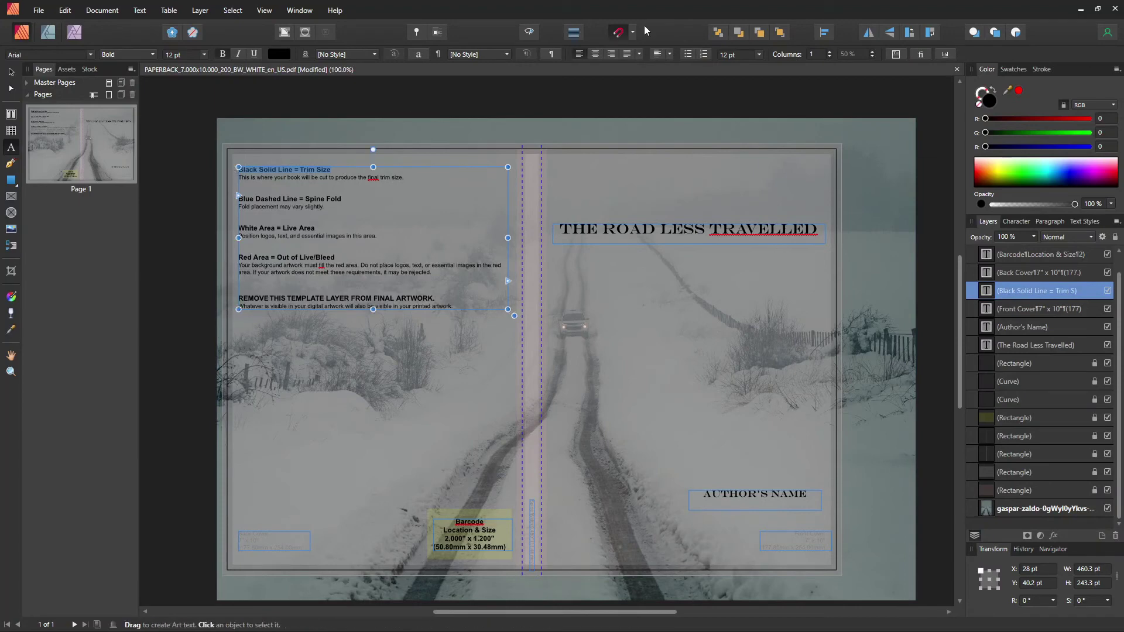
pyautogui.write('ABOUT THE ')
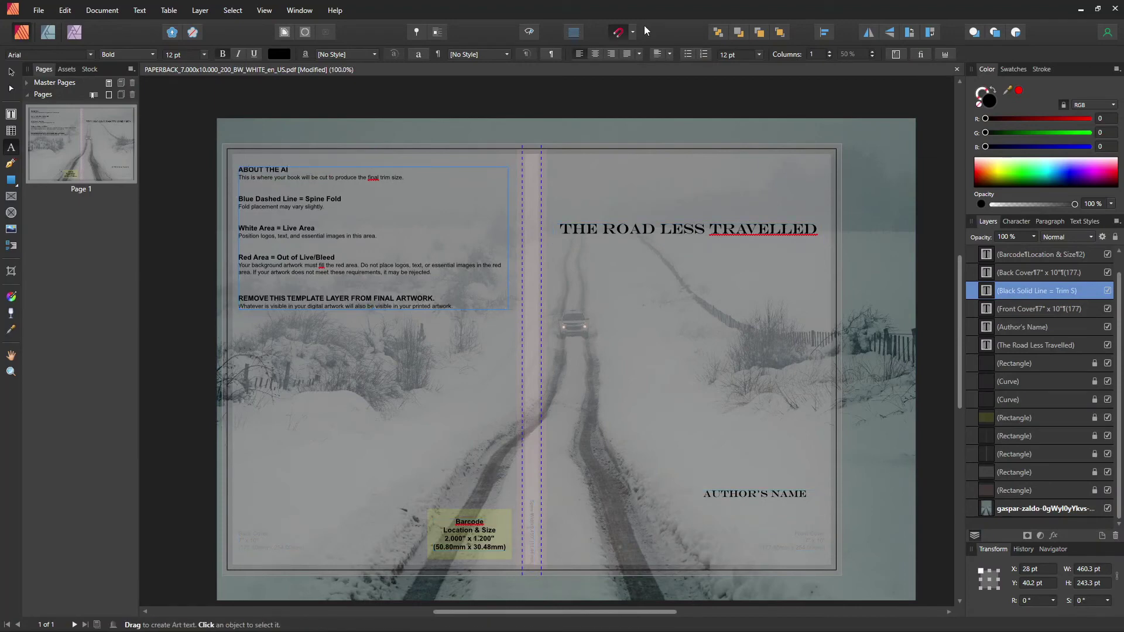
pyautogui.write('AUTHOR')
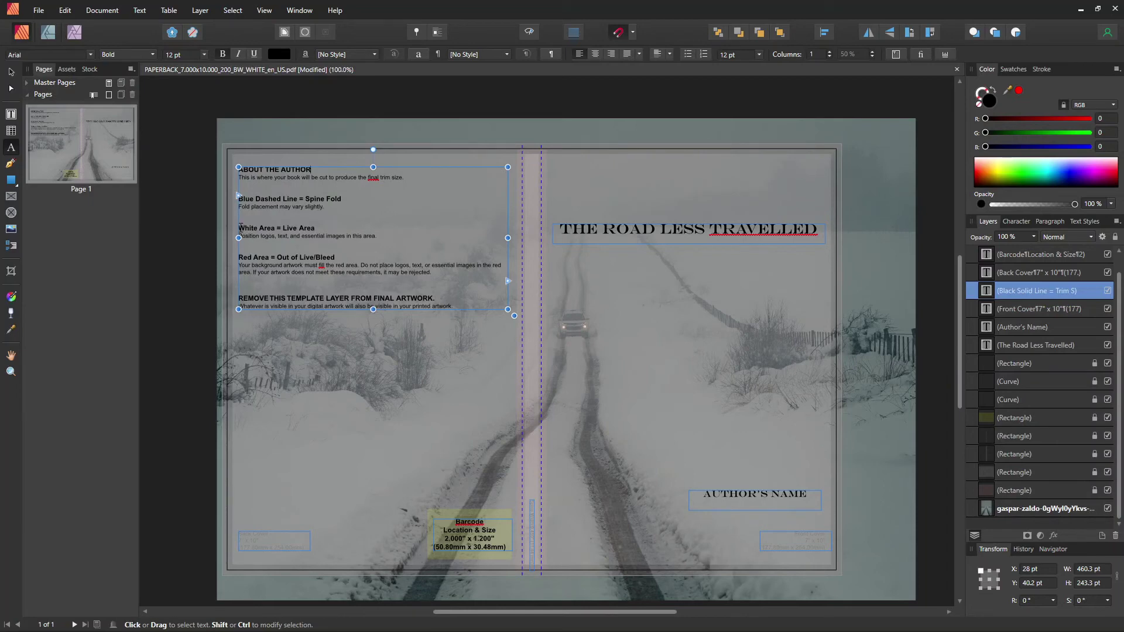
# - Delete the Blue Dashed Line and White Area paragraphs, leaving blank lines below the heading
pyautogui.moveTo(340, 212); pyautogui.dragTo(222, 198)
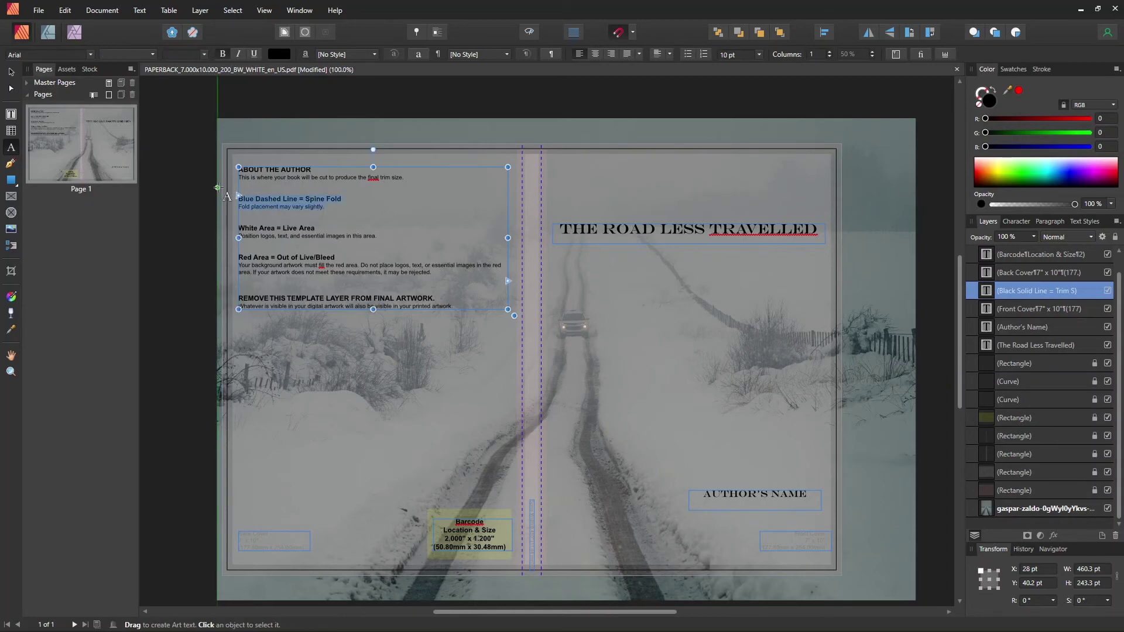
pyautogui.press('BackSpace')
pyautogui.press('Return')
pyautogui.press('Return')
pyautogui.press('Return')
pyautogui.press('Return')
pyautogui.press('Return')
pyautogui.press('Return')
pyautogui.press('Return')
pyautogui.press('Return')
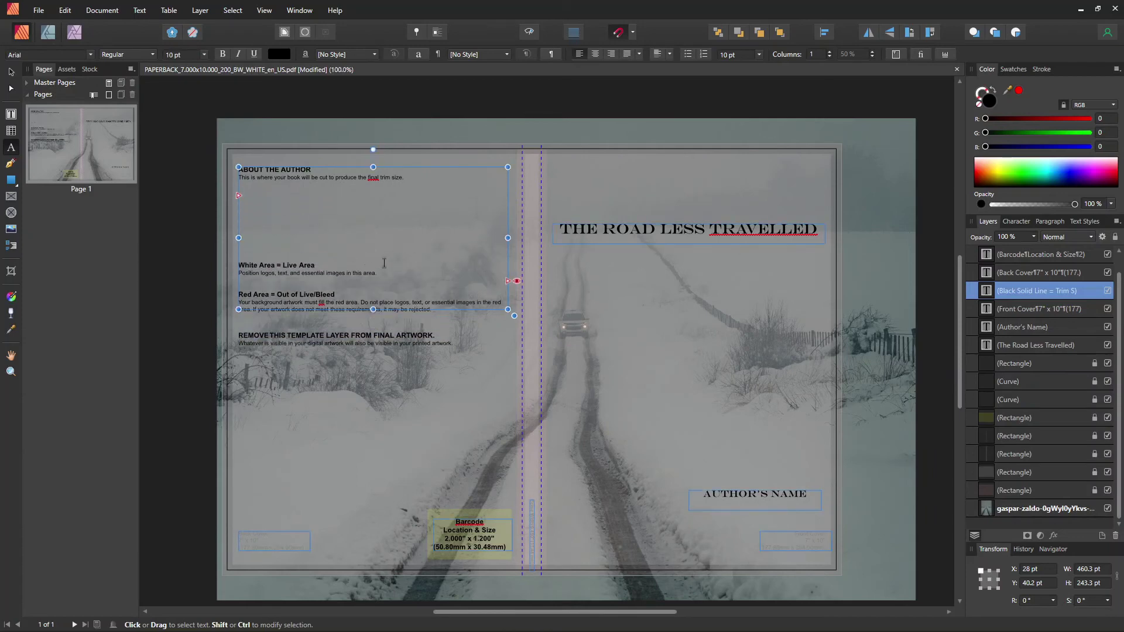
pyautogui.moveTo(378, 274); pyautogui.dragTo(240, 265)
pyautogui.press('BackSpace')
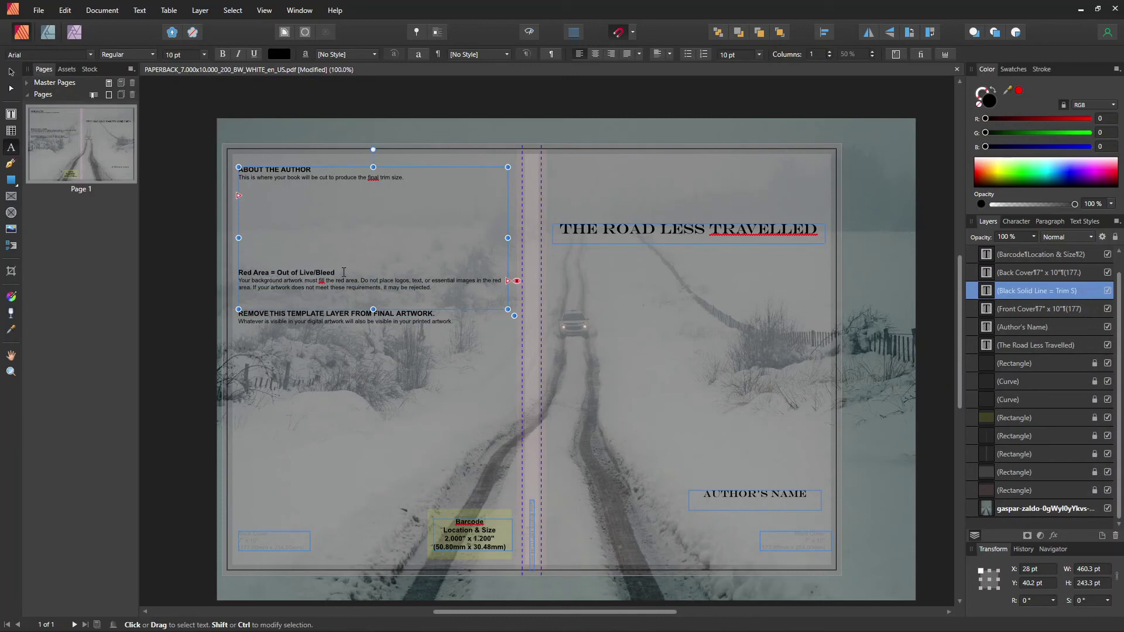
# - Retype the Red Area = Out of Live/Bleed heading as '(Synopsis)'
pyautogui.moveTo(344, 272); pyautogui.dragTo(241, 268)
pyautogui.write('9')
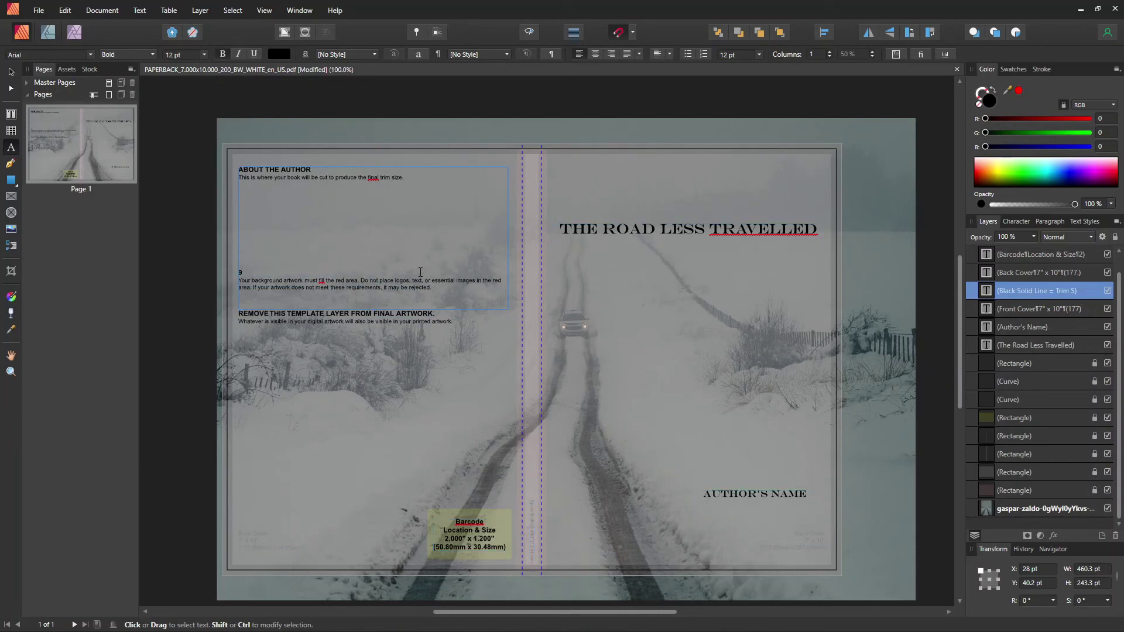
pyautogui.write(' syna')
pyautogui.press('BackSpace')
pyautogui.press('BackSpace')
pyautogui.press('BackSpace')
pyautogui.press('BackSpace')
pyautogui.write('synopsis)')
pyautogui.press('Escape')
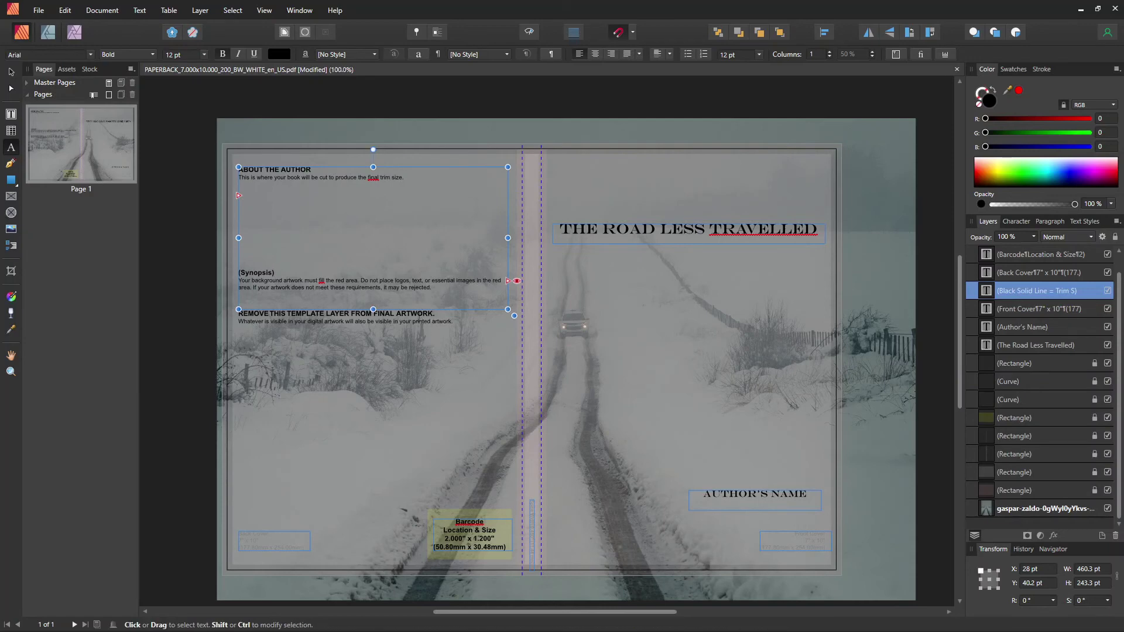
pyautogui.click(8, 75)
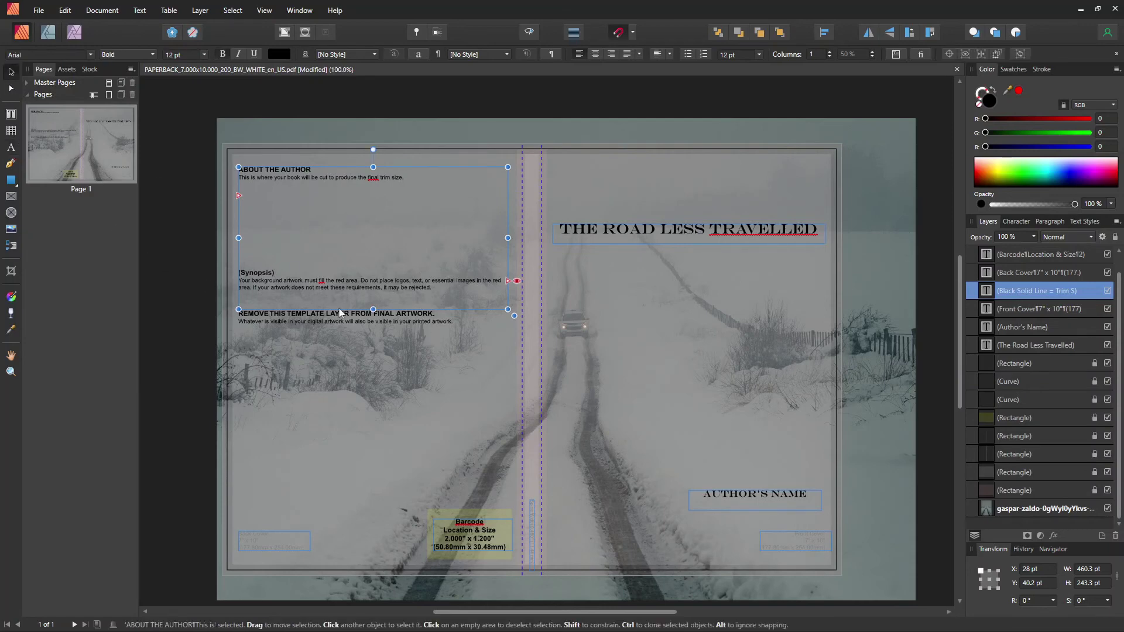
# - Drag the ABOUT THE AUTHOR frame's bottom edge down to make it taller
pyautogui.click(440, 408)
pyautogui.click(396, 314)
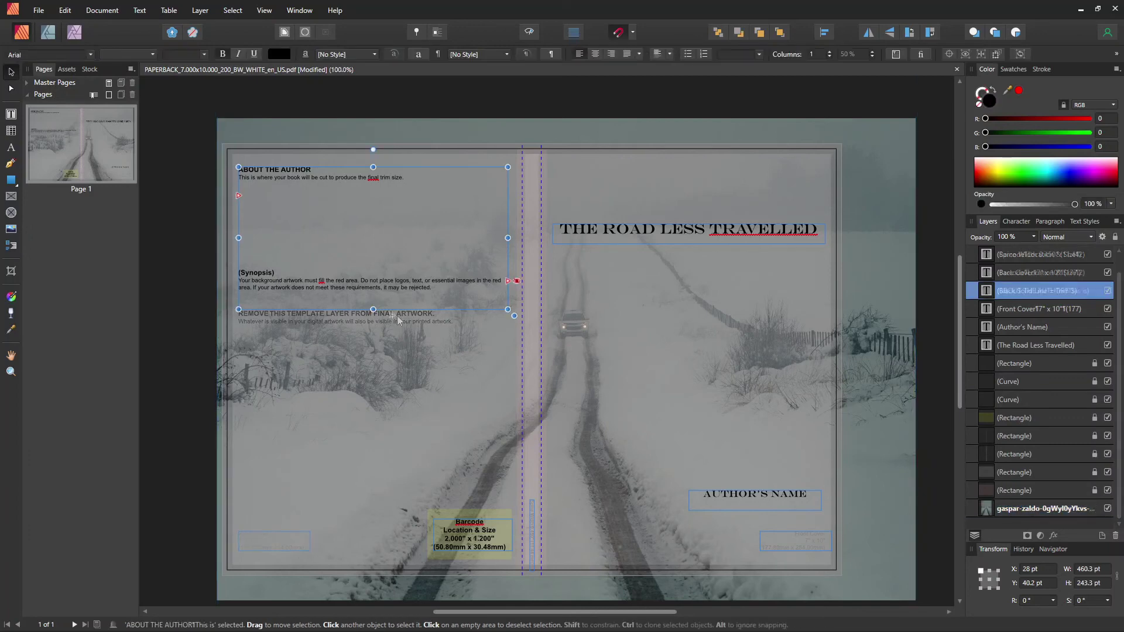
pyautogui.moveTo(373, 309); pyautogui.dragTo(373, 352)
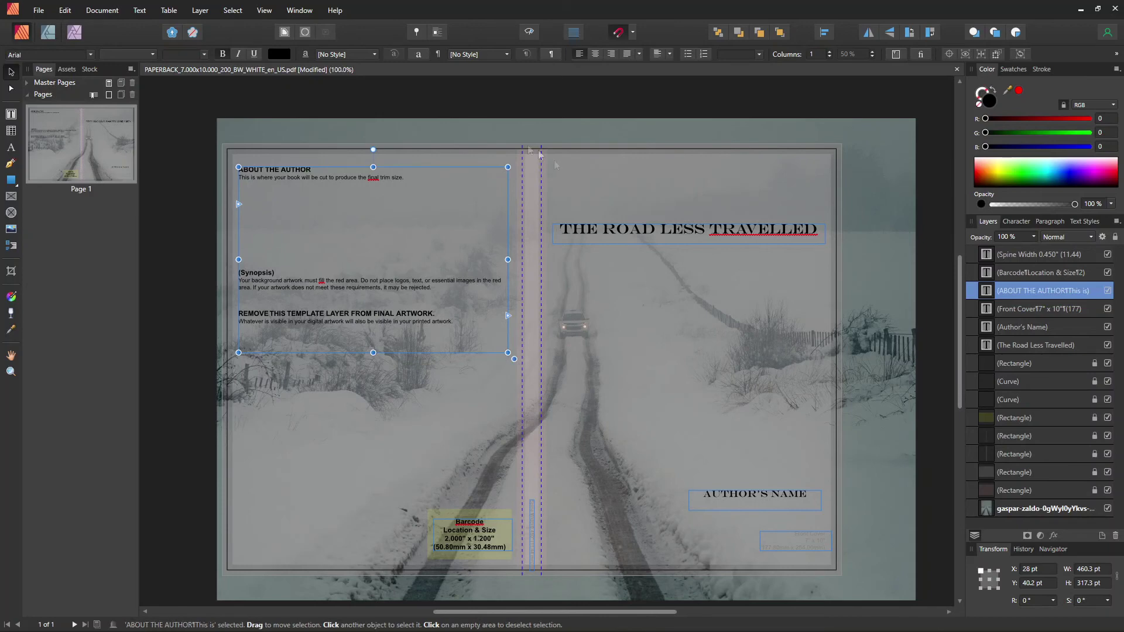
# - Delete the Front Cover 7" x 10" size label from the front cover
pyautogui.click(160, 107)
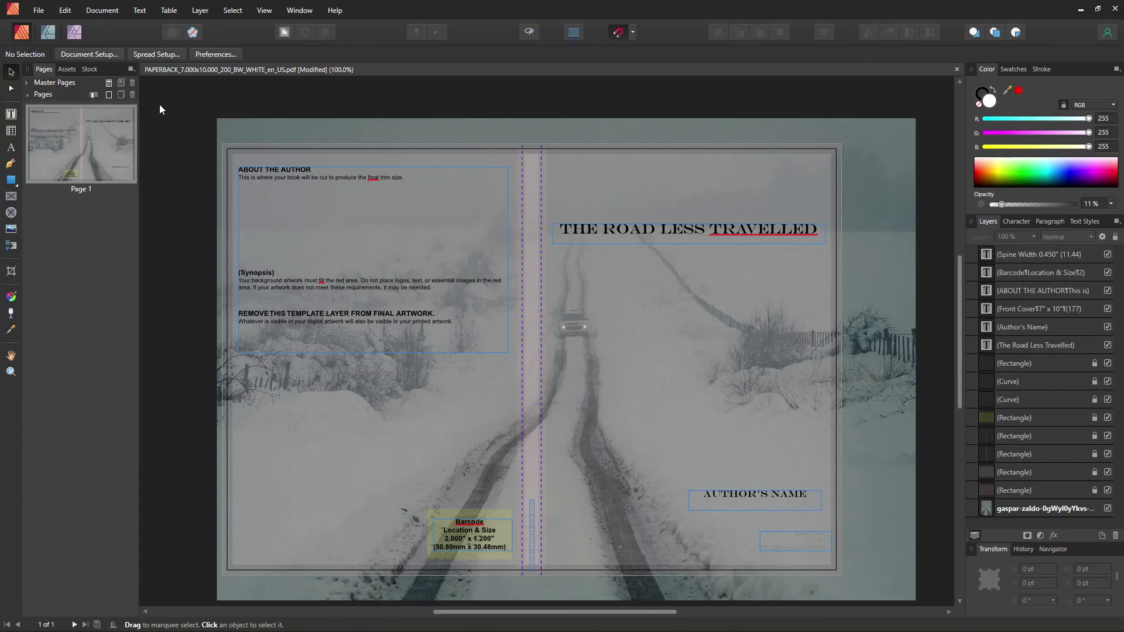
pyautogui.click(814, 550)
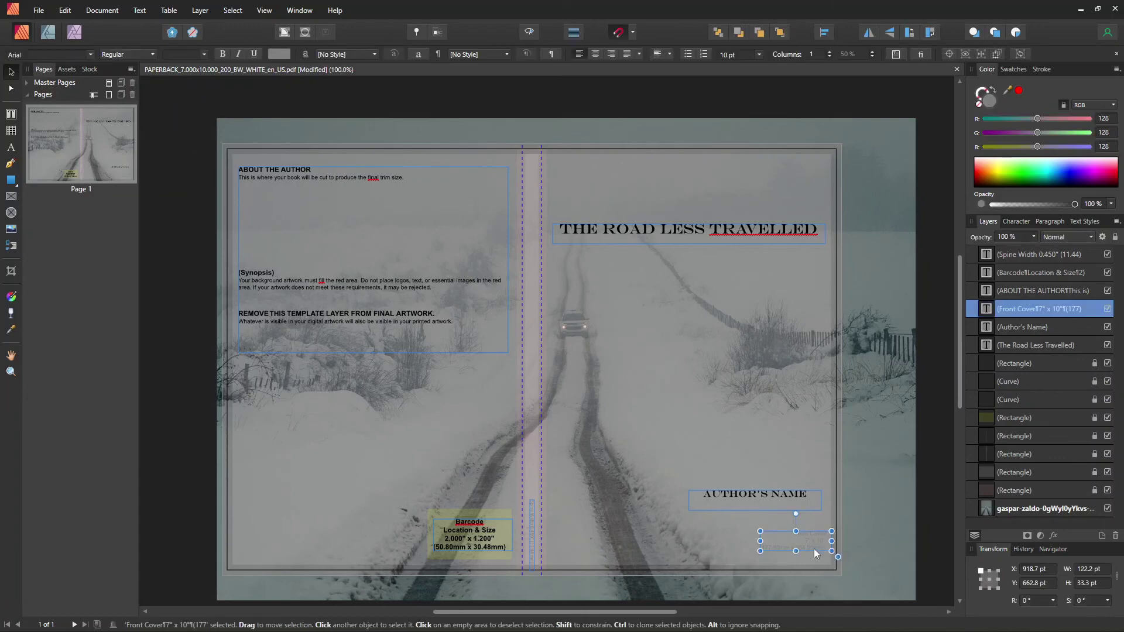
pyautogui.press('Delete')
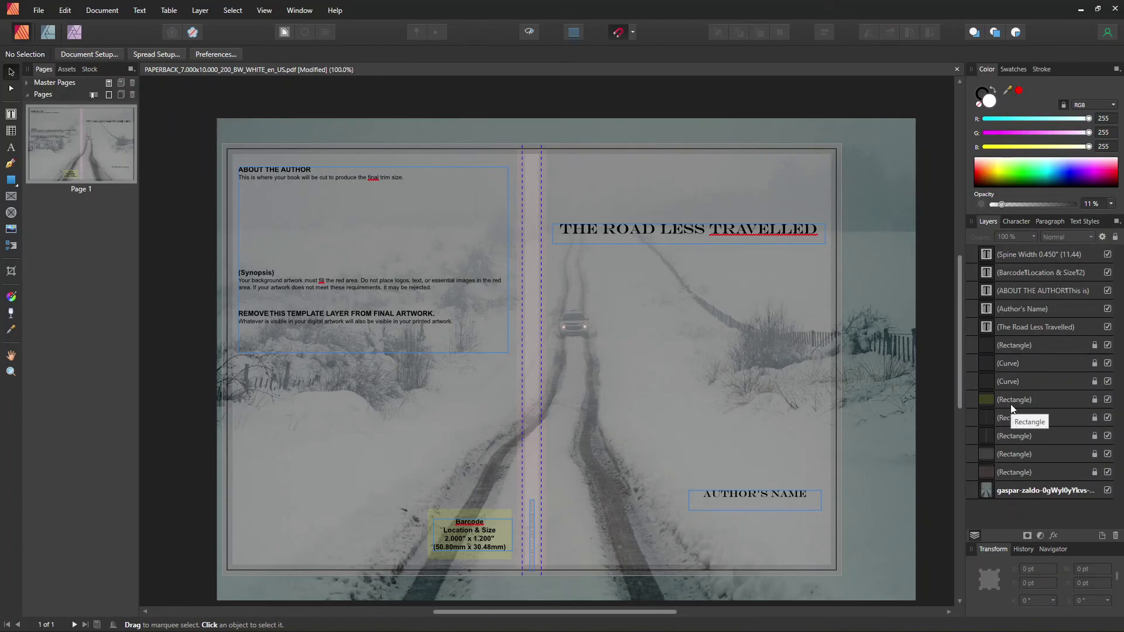
# - Hide all eight template rectangle and curve layers in the Layers panel
pyautogui.click(1107, 345)
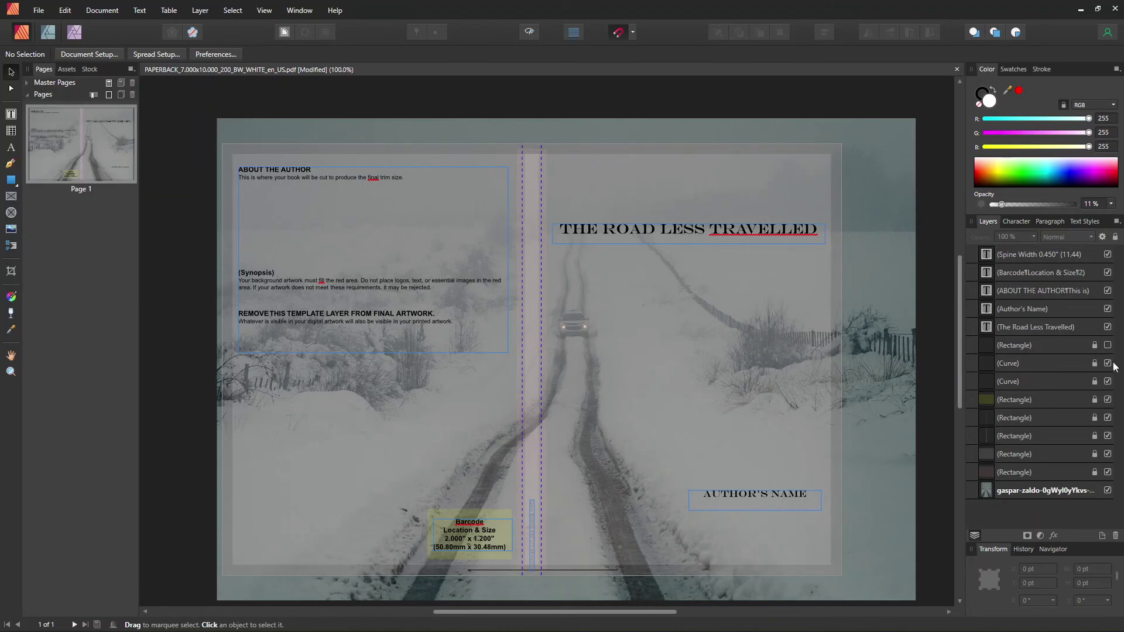
pyautogui.click(1108, 363)
pyautogui.click(1108, 381)
pyautogui.click(1108, 400)
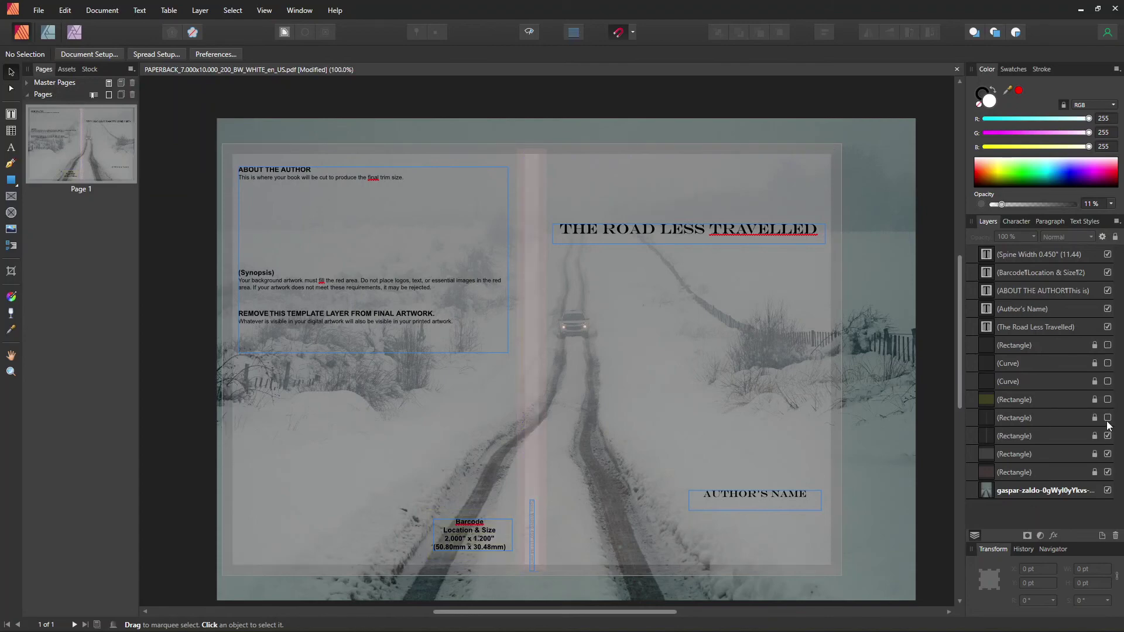
pyautogui.click(1107, 418)
pyautogui.click(1108, 436)
pyautogui.click(1108, 454)
pyautogui.click(1107, 471)
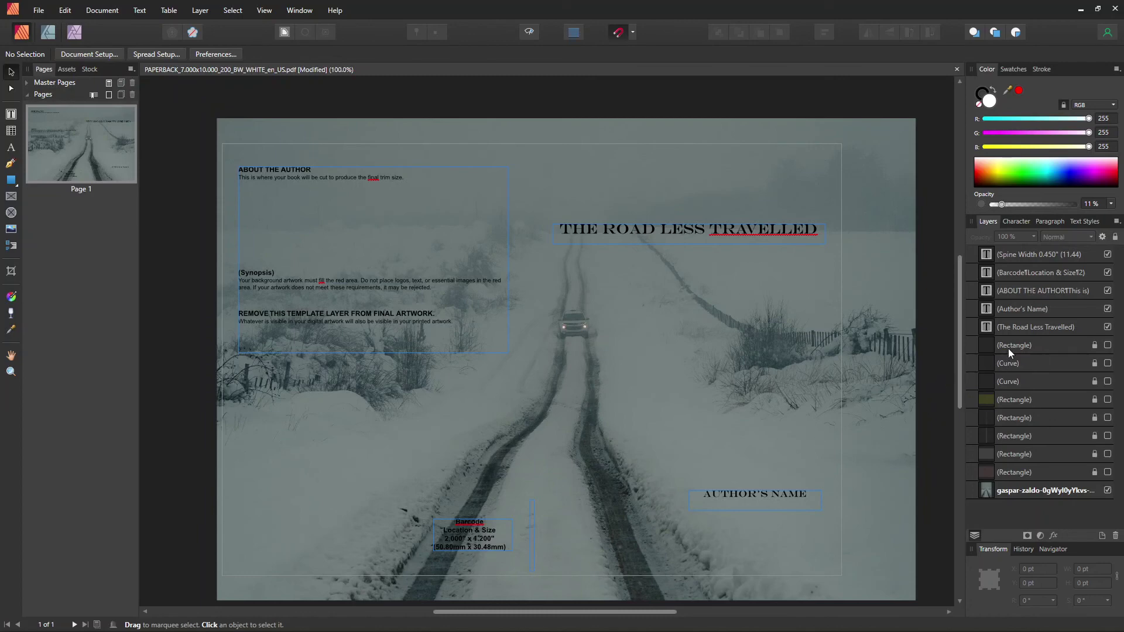
pyautogui.click(39, 10)
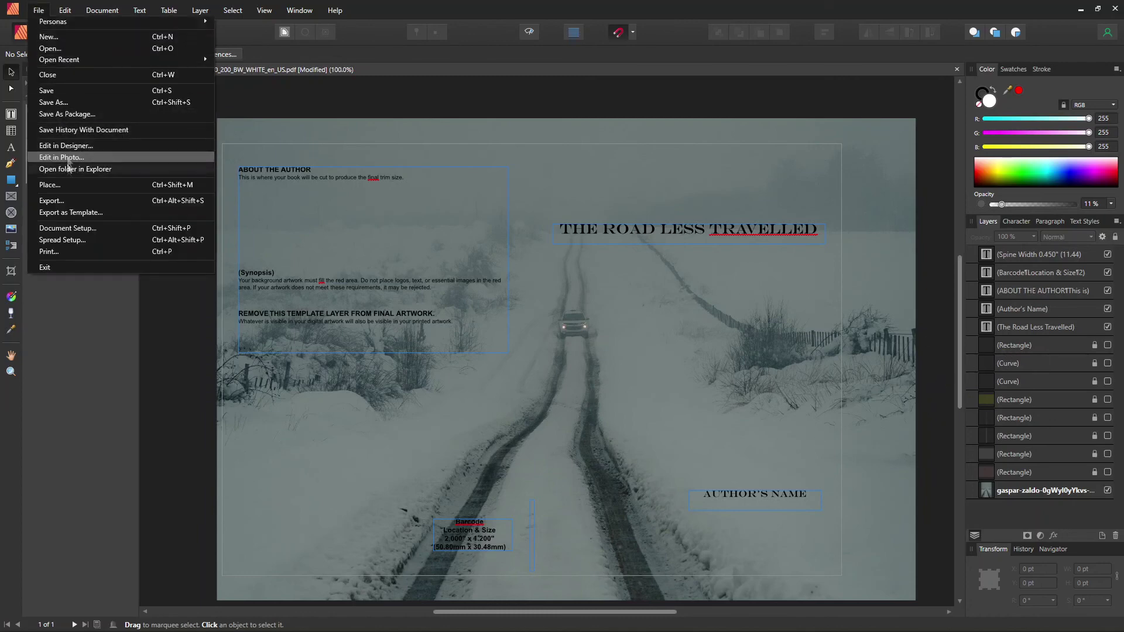
# - Export the whole document as PDF using the PDF (for print) preset
pyautogui.click(51, 201)
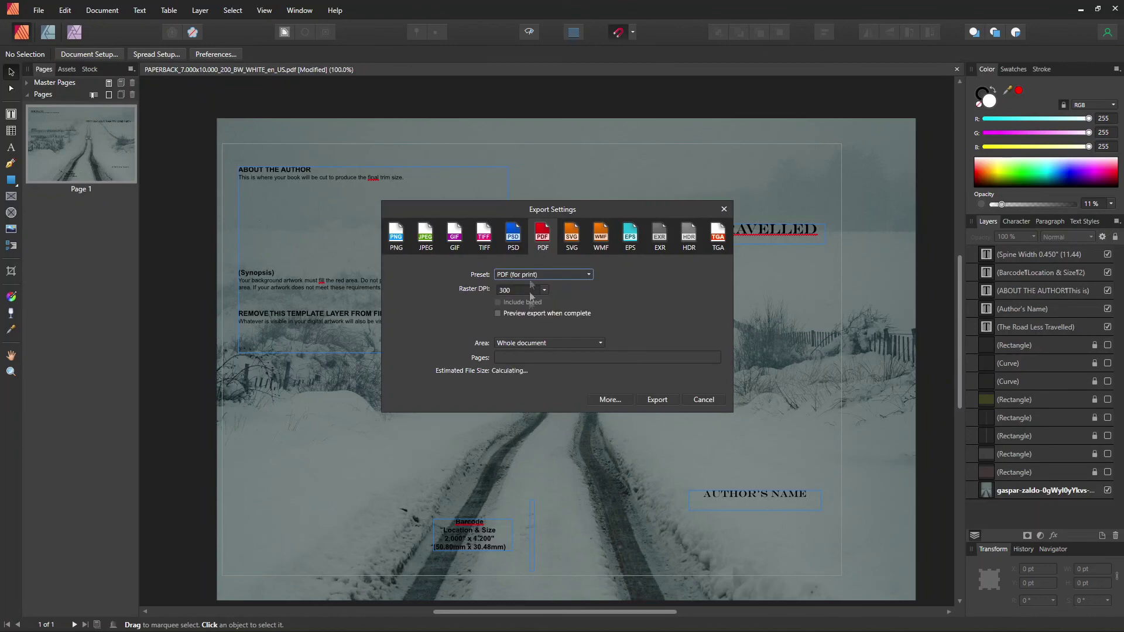
pyautogui.click(657, 400)
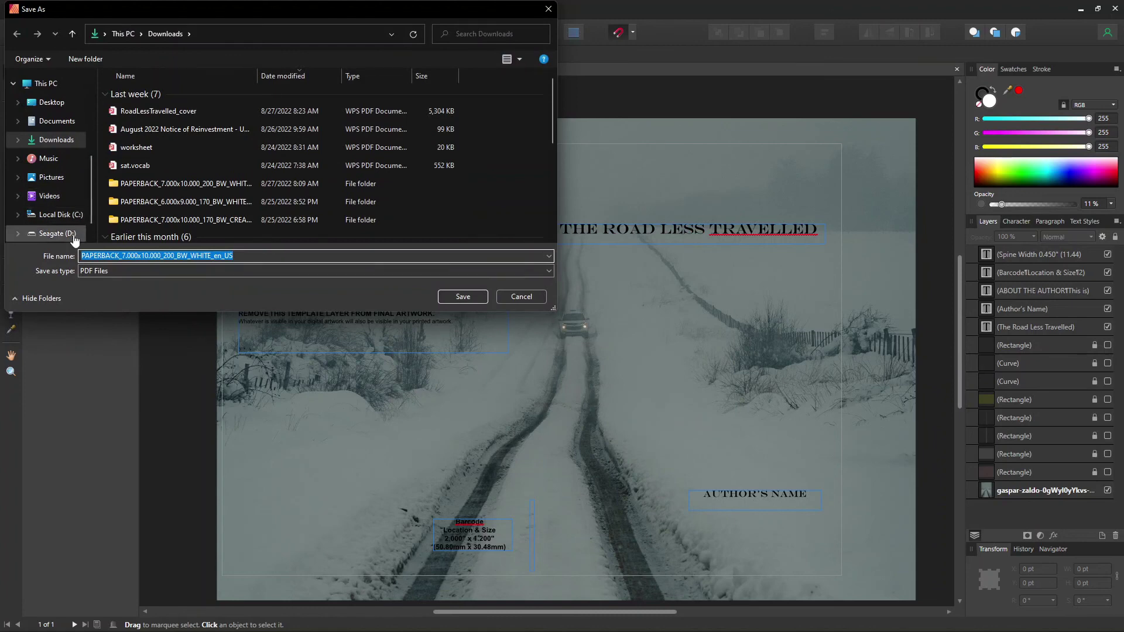
# - Save the PDF to Downloads as RoadLessTravelled_cover2
pyautogui.click(152, 112)
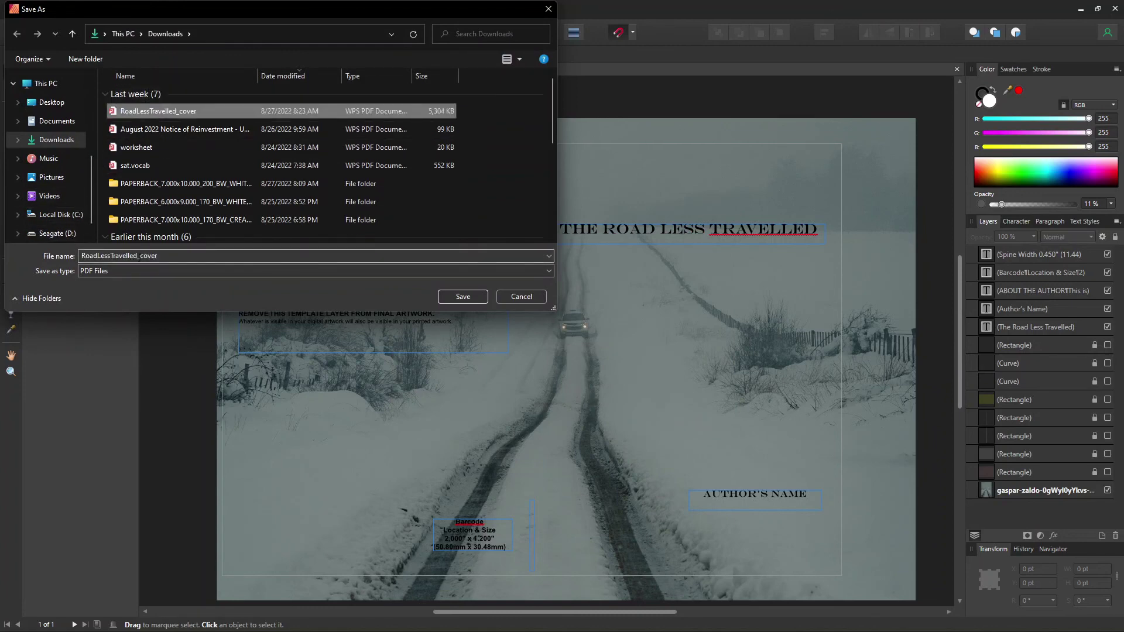
pyautogui.click(163, 255)
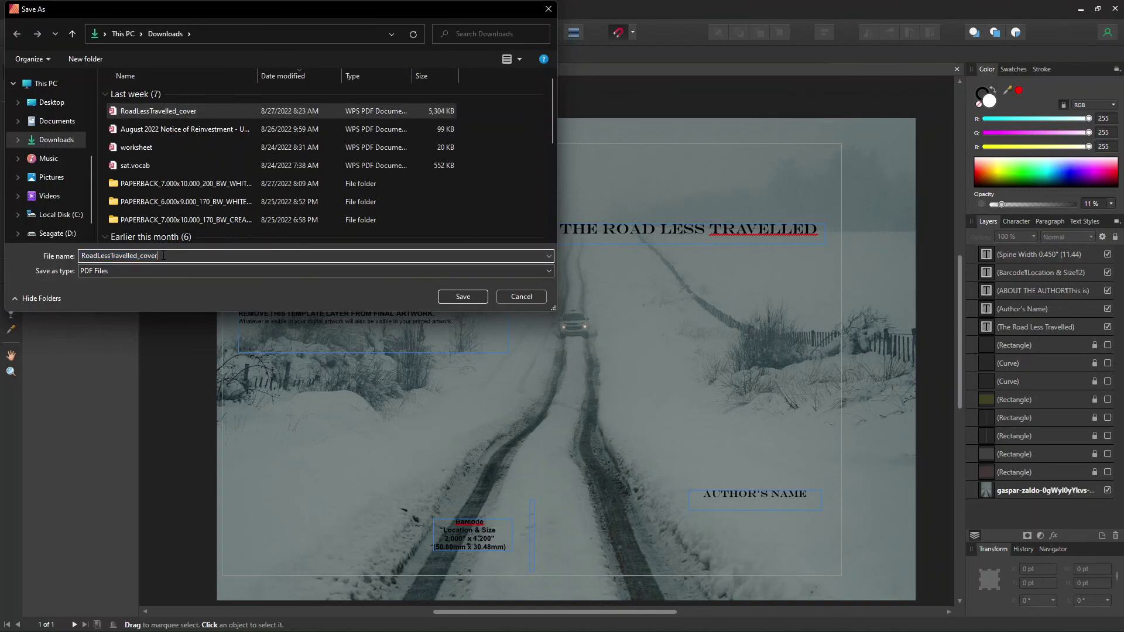
pyautogui.write('2')
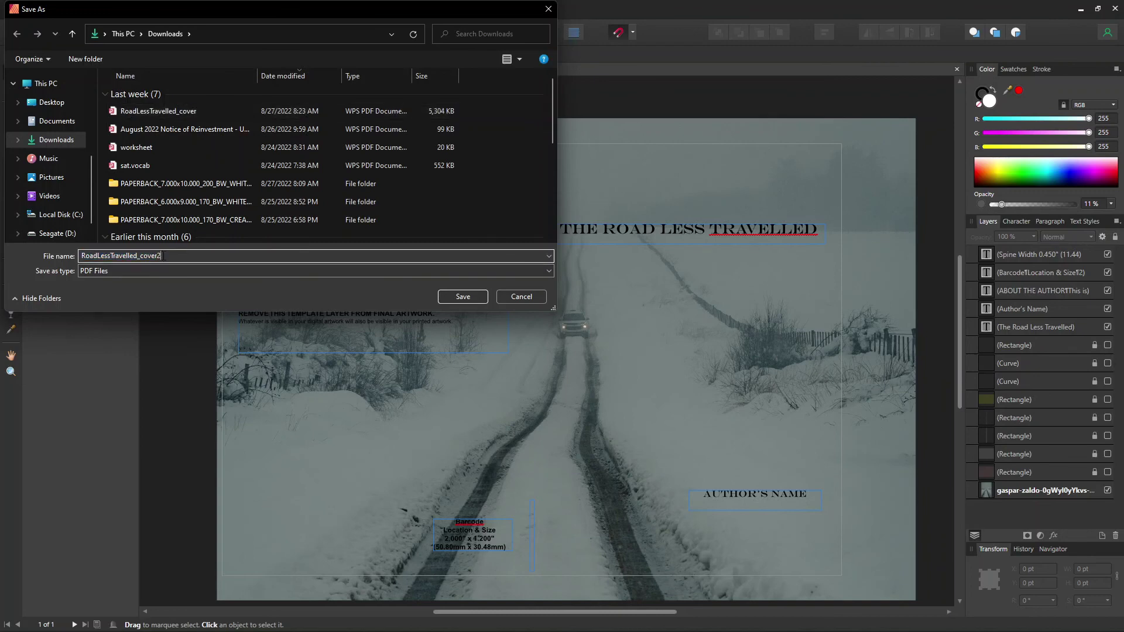
pyautogui.click(477, 297)
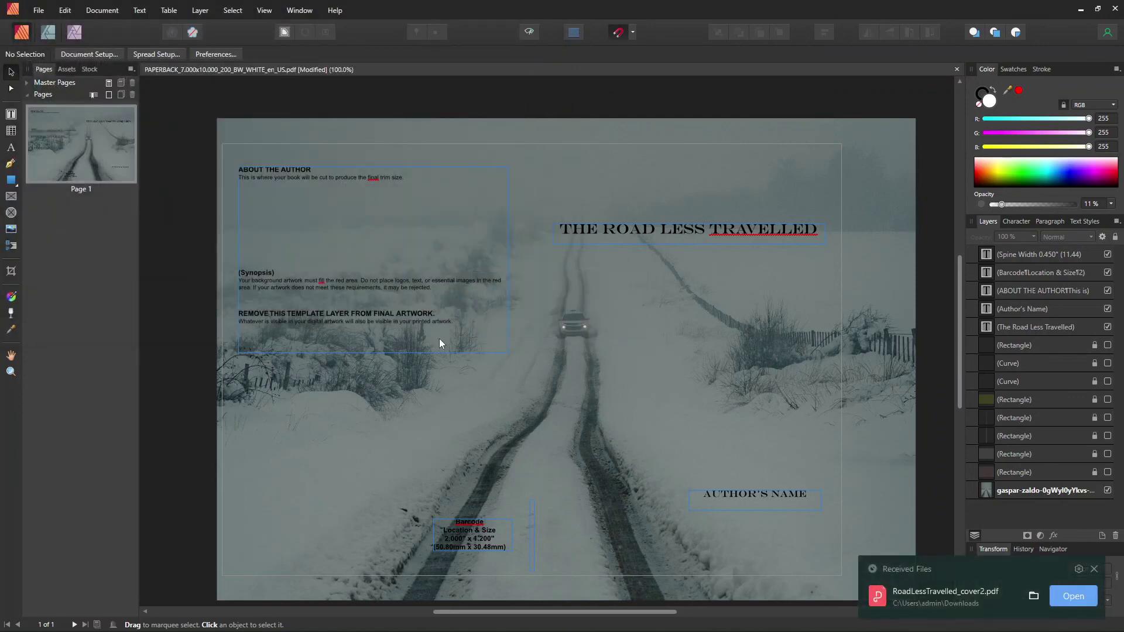
# - Open RoadLessTravelled_cover2.pdf in WPS Office from the Received Files notification
pyautogui.click(1060, 596)
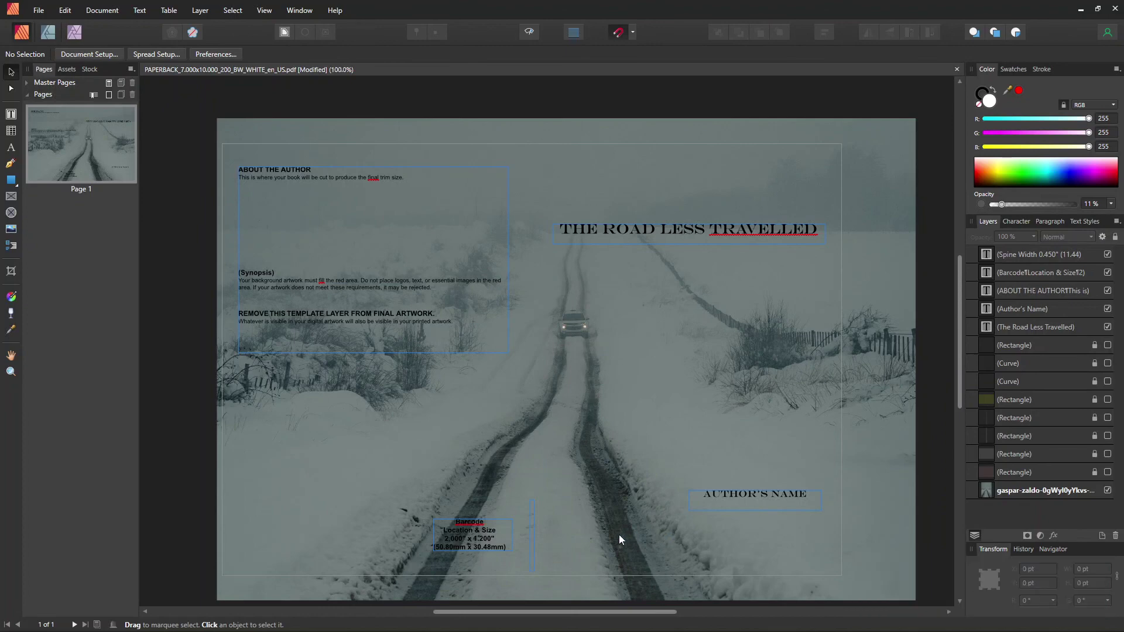